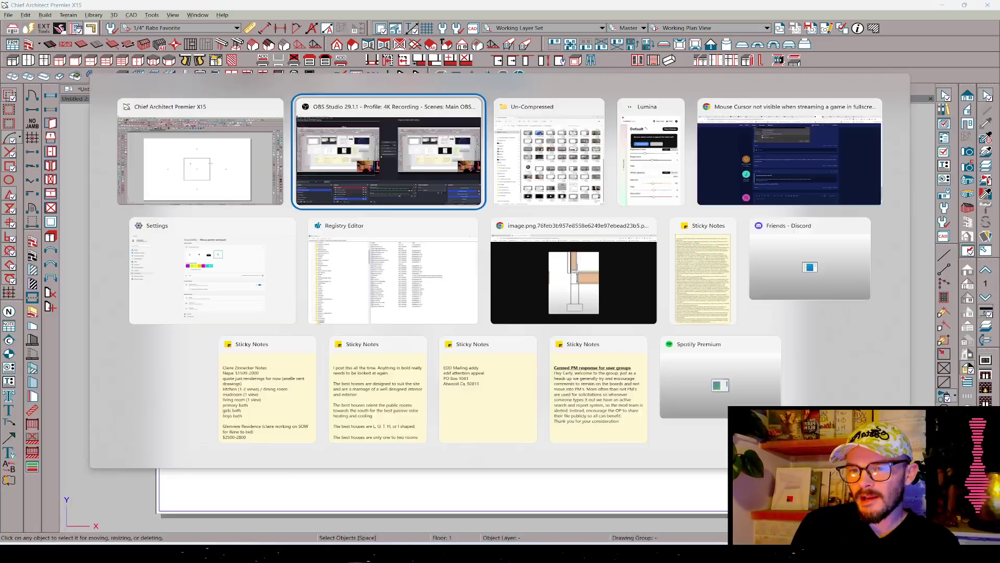
- Switch to the browser image of the foundation wall section, examine the detail, and return to the Chief Architect plan
{"action": "key", "text": "Tab"}
{"action": "key", "text": "Tab"}
{"action": "key", "text": "Tab"}
{"action": "left_click", "coordinate": [533, 265]}
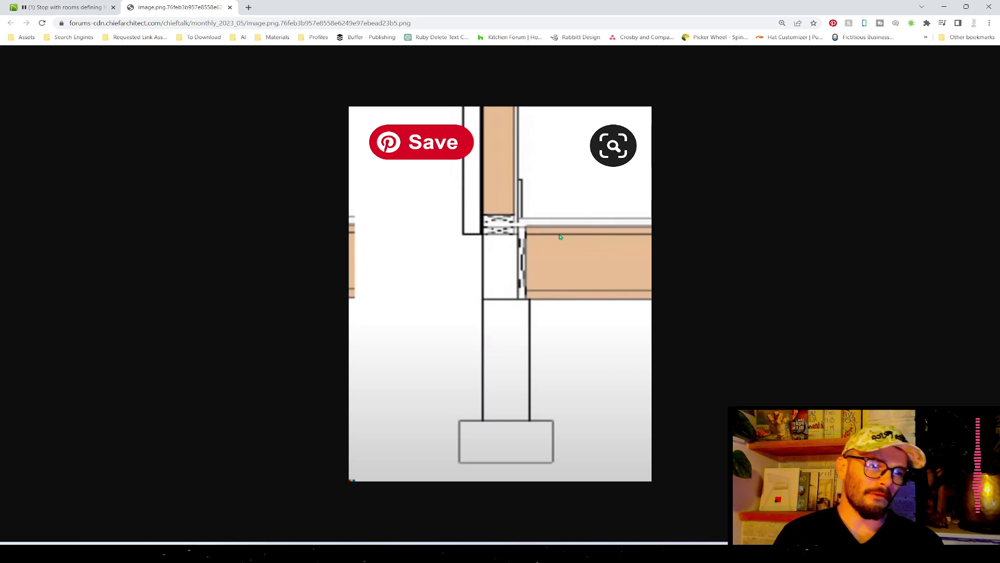
{"action": "key", "text": "alt+Tab"}
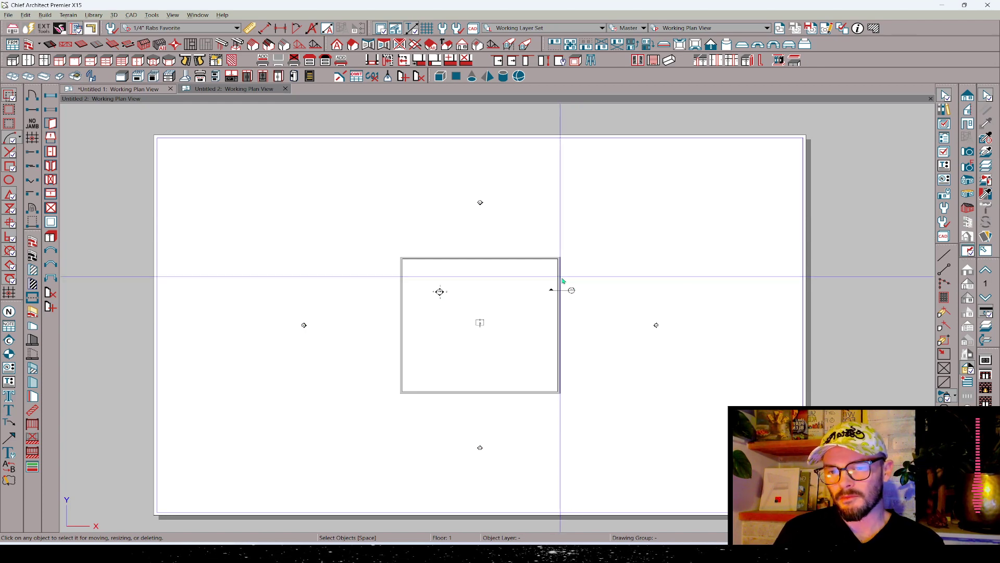
- Copy the building's east exterior wall and place the copy vertically through the middle, splitting the plan into two equal rooms
{"action": "left_click", "coordinate": [559, 320]}
{"action": "scroll", "coordinate": [496, 290], "scroll_direction": "up", "scroll_amount": 1}
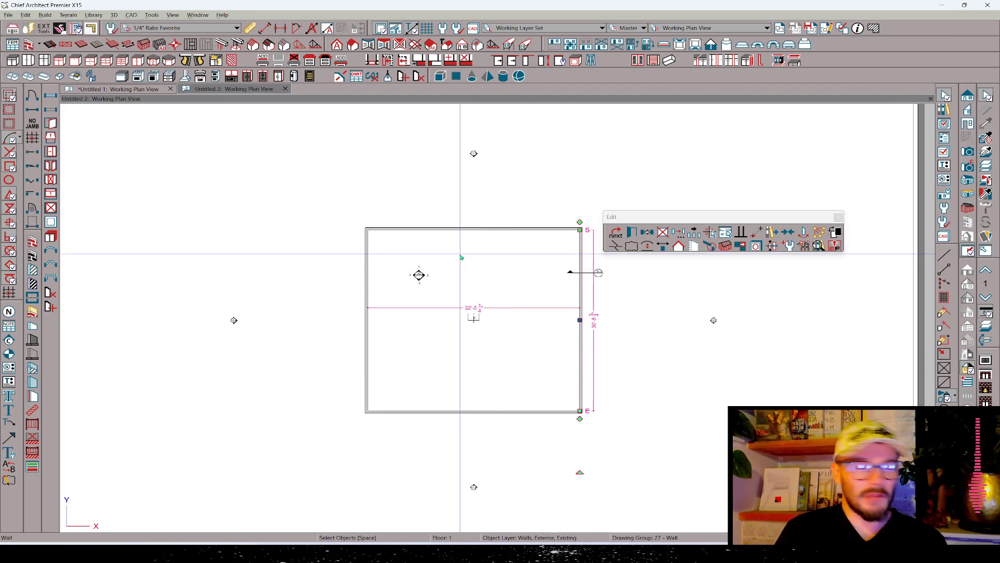
{"action": "scroll", "coordinate": [531, 263], "scroll_direction": "up", "scroll_amount": 1}
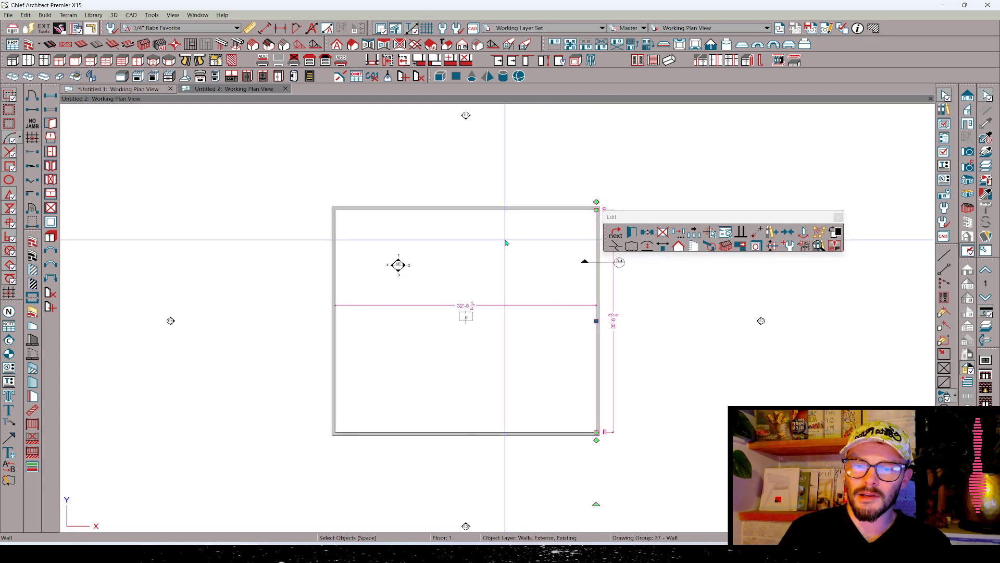
{"action": "middle_click_drag", "start_coordinate": [507, 243], "coordinate": [473, 265]}
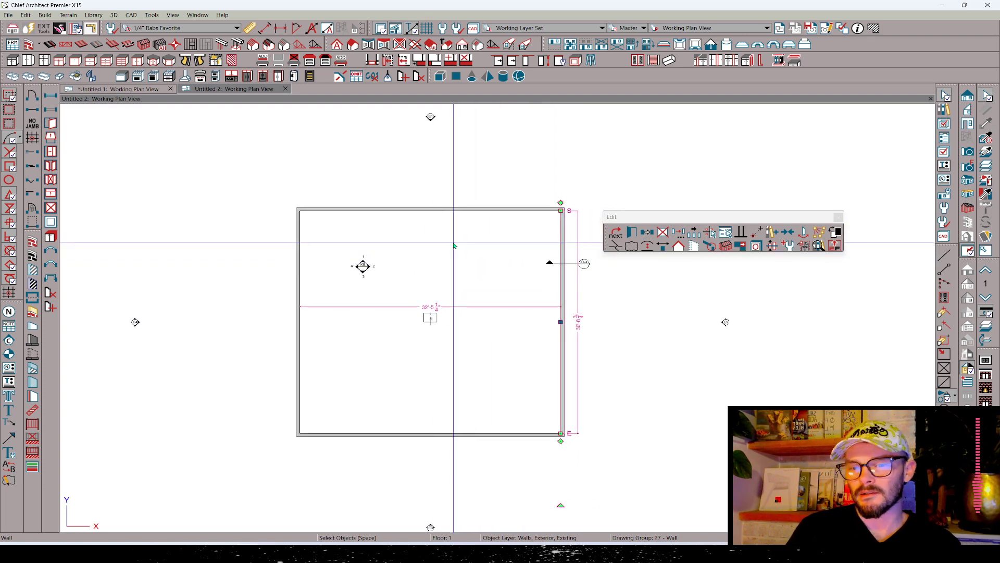
{"action": "key", "text": "ctrl+c"}
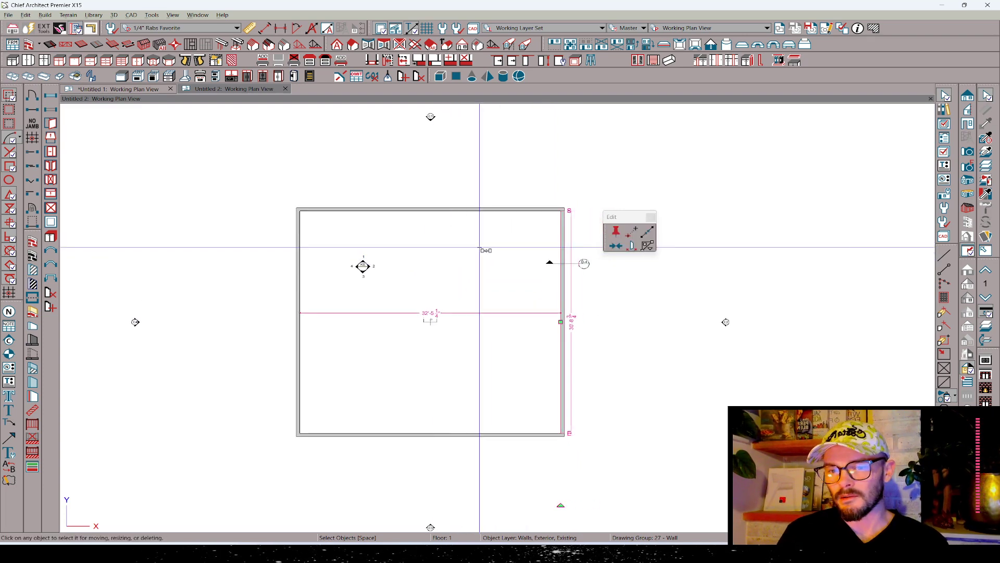
{"action": "left_click", "coordinate": [433, 228]}
{"action": "left_click", "coordinate": [433, 227]}
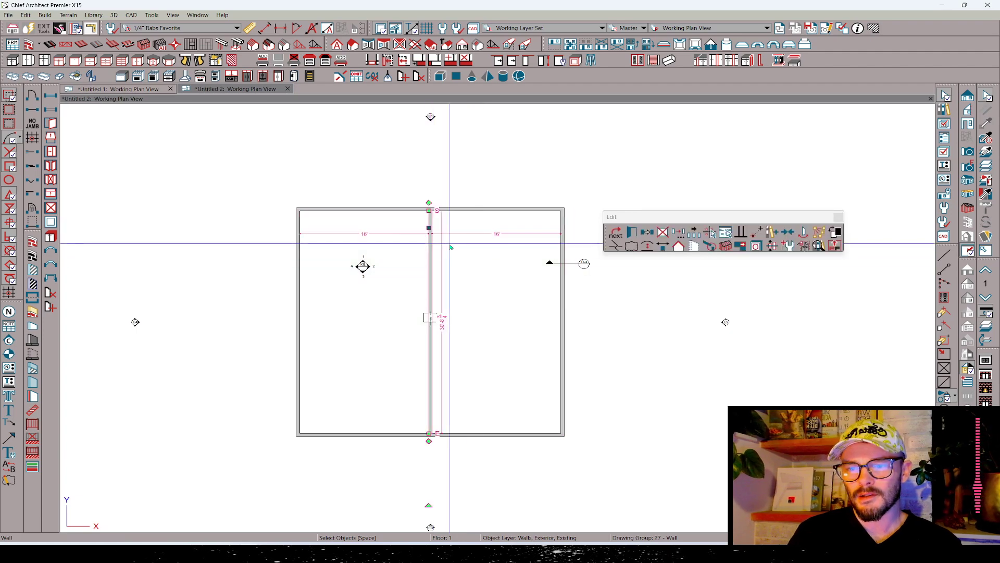
- Make the new middle wall a bearing wall that creates a wall and footing below
{"action": "right_click", "coordinate": [450, 245]}
{"action": "left_click", "coordinate": [422, 221]}
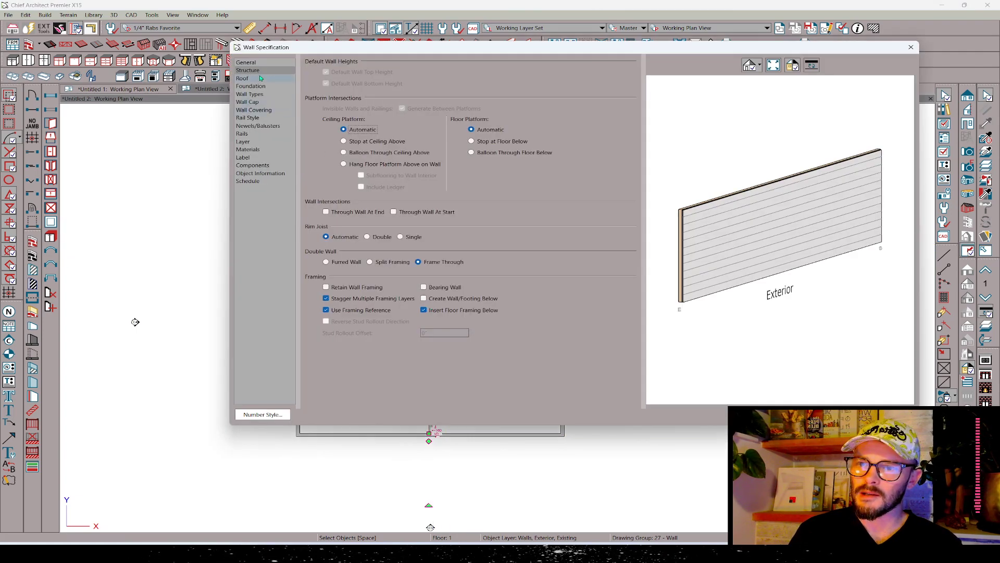
{"action": "left_click", "coordinate": [258, 72]}
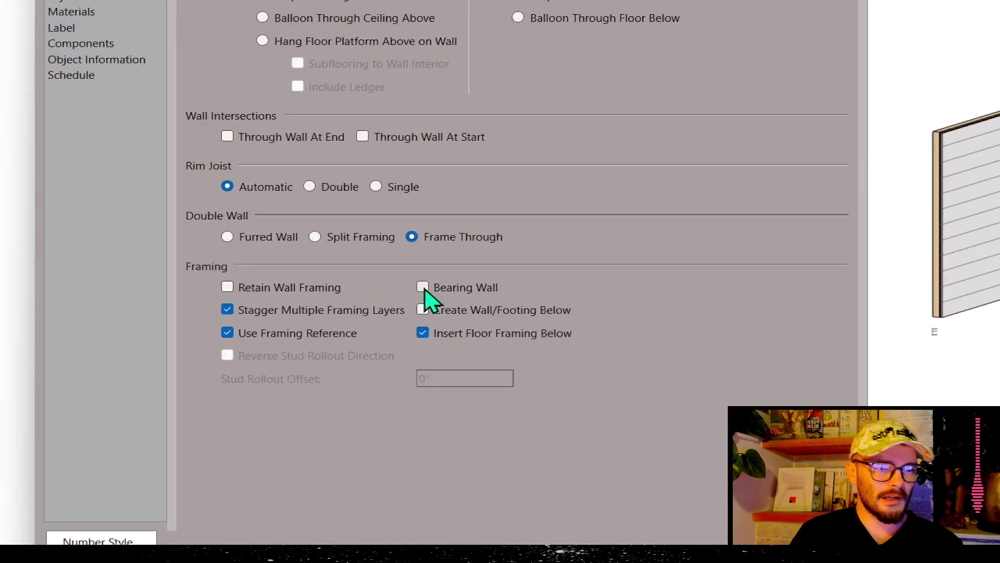
{"action": "left_click", "coordinate": [423, 287]}
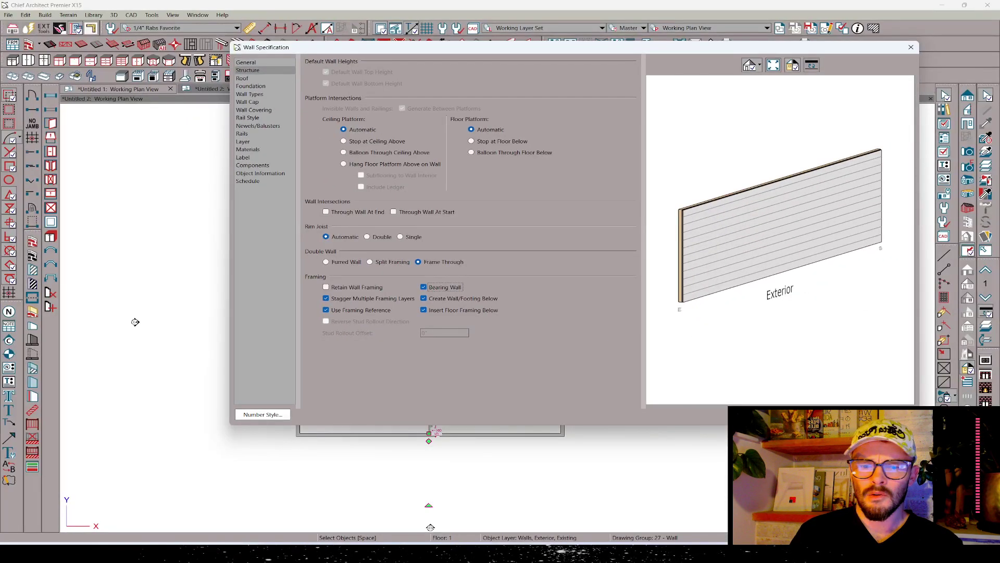
{"action": "key", "text": "Return"}
- On floor 0, set the perimeter foundation walls, excluding the middle one, to Hang Floor Platform Above on Wall with Include Ledger
{"action": "key", "text": "Page_Down"}
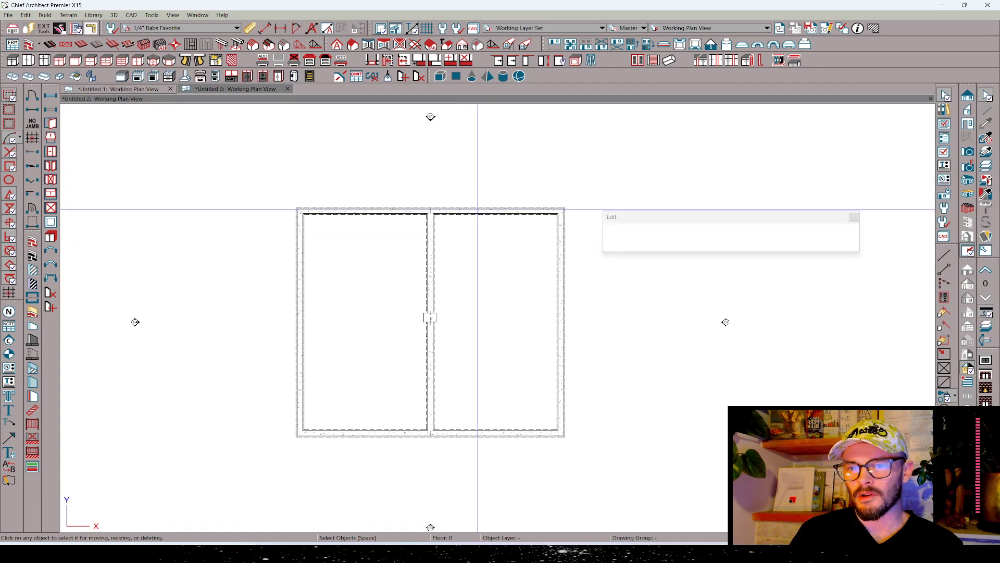
{"action": "left_click", "coordinate": [477, 210]}
{"action": "right_click_drag", "start_coordinate": [496, 238], "coordinate": [527, 257]}
{"action": "left_click_drag", "start_coordinate": [677, 479], "coordinate": [61, 114]}
{"action": "left_click", "coordinate": [430, 259], "text": "shift"}
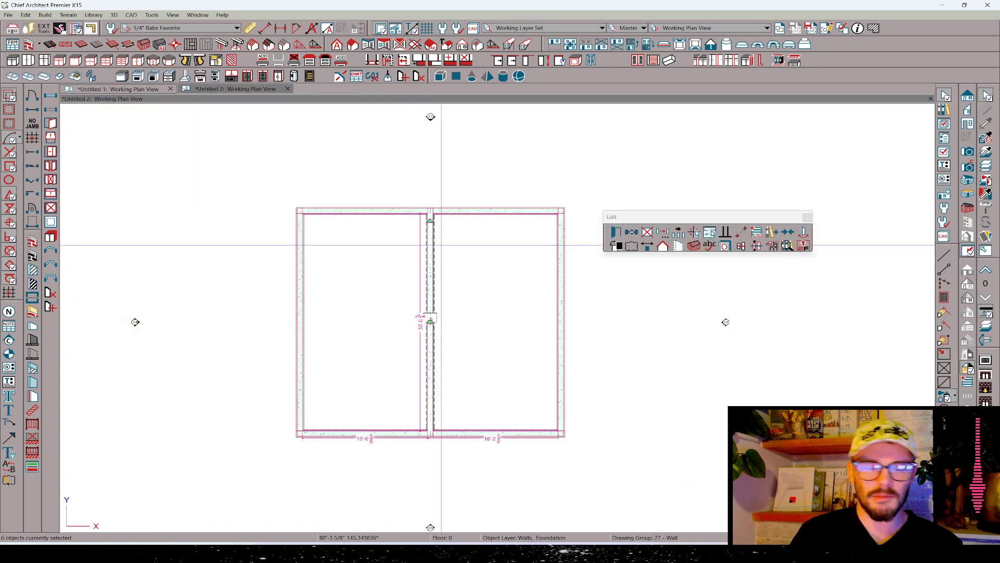
{"action": "right_click_drag", "start_coordinate": [438, 243], "coordinate": [411, 219]}
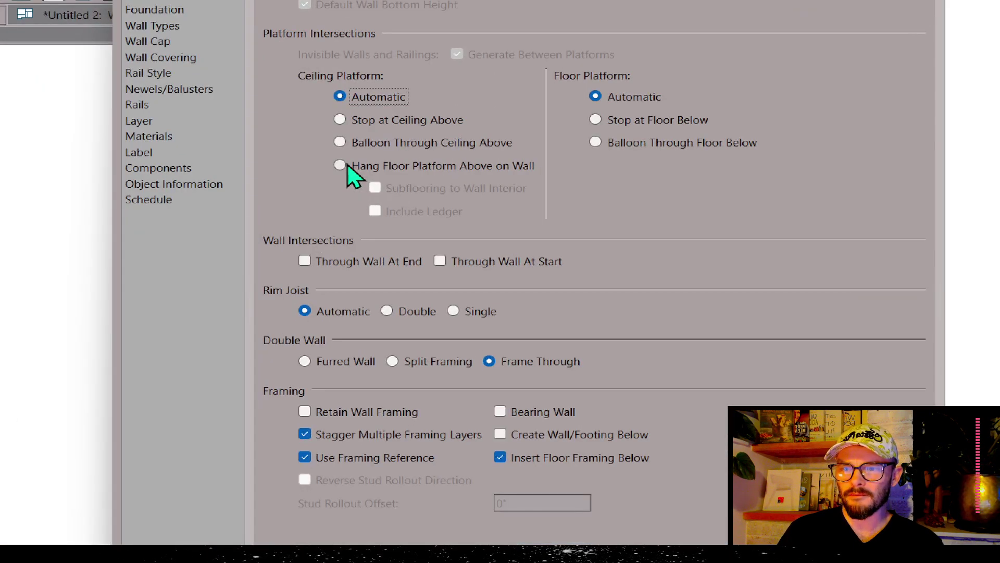
{"action": "left_click", "coordinate": [347, 167]}
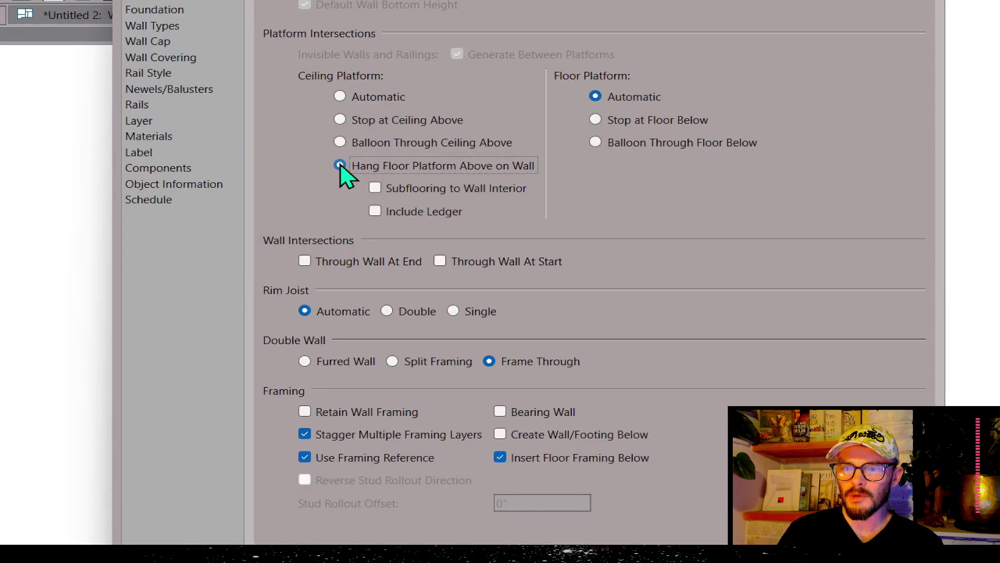
{"action": "left_click", "coordinate": [376, 212]}
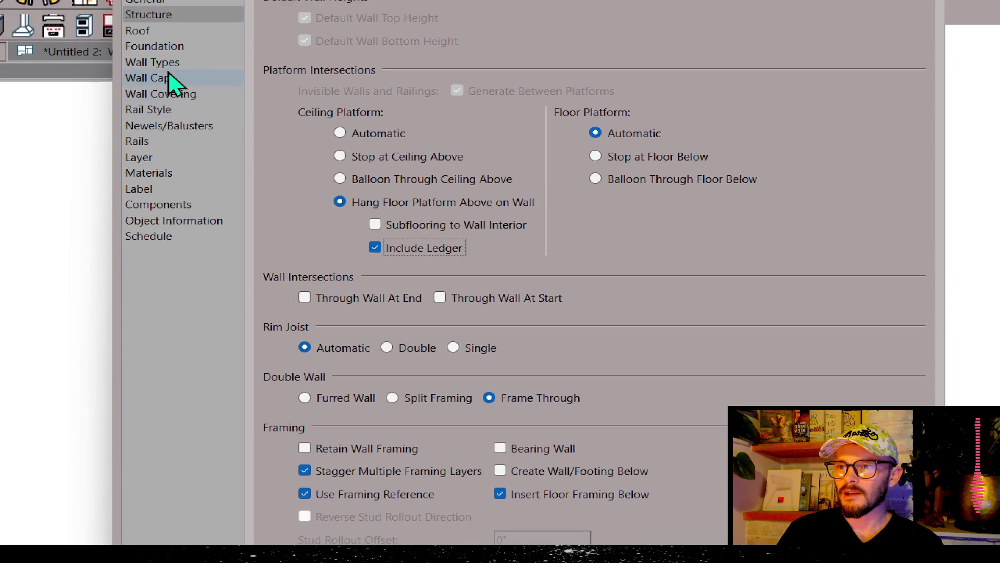
- Set the thickness of the selected perimeter foundation walls to 9.5 inches
{"action": "left_click", "coordinate": [156, 46]}
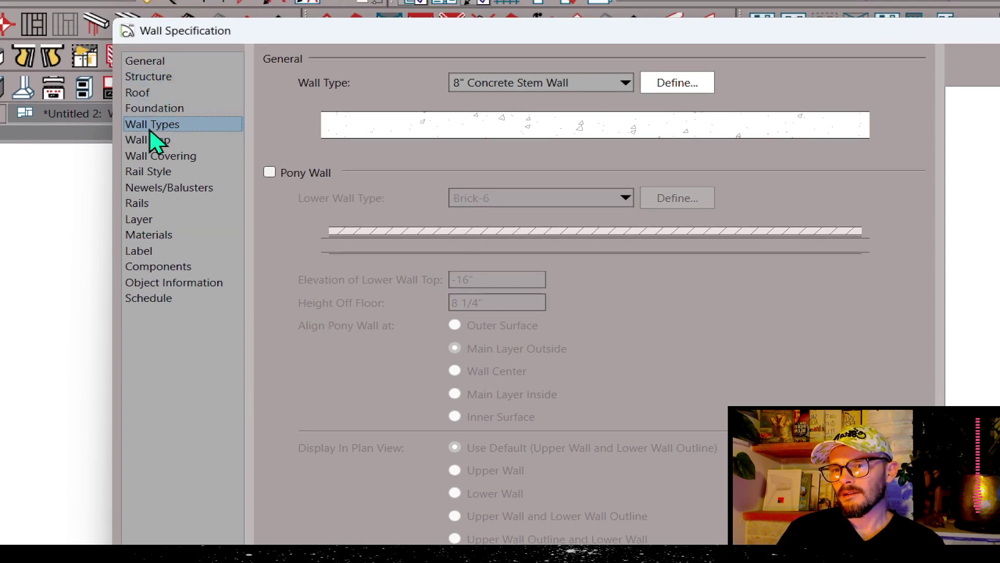
{"action": "left_click", "coordinate": [156, 61]}
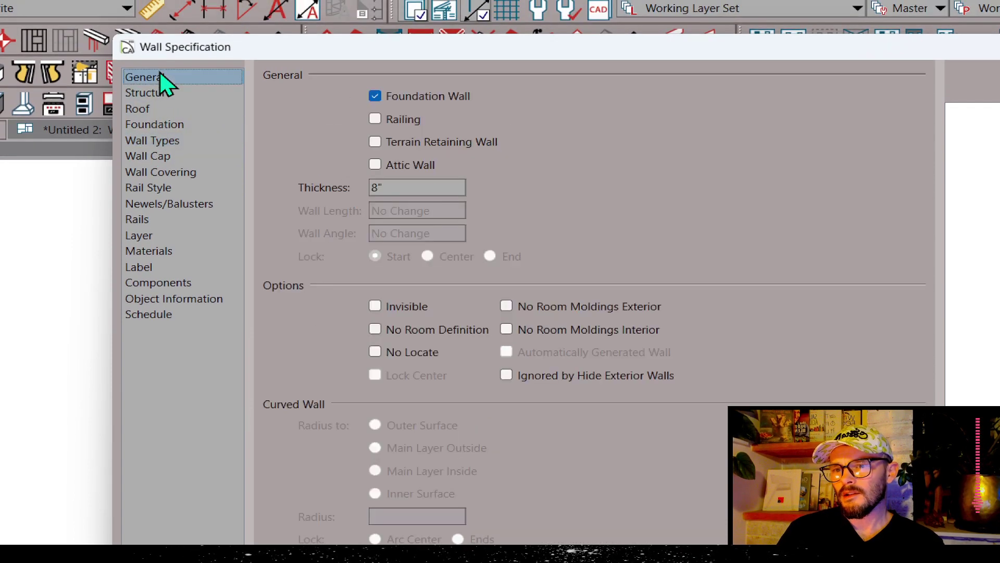
{"action": "left_click", "coordinate": [436, 188]}
{"action": "left_click_drag", "start_coordinate": [436, 188], "coordinate": [320, 193]}
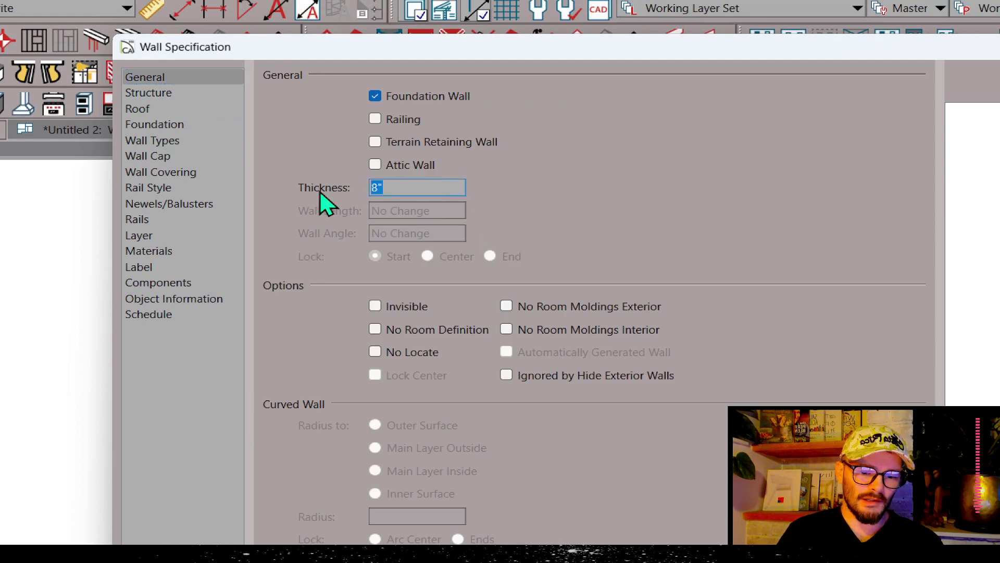
{"action": "type", "text": "9.5"}
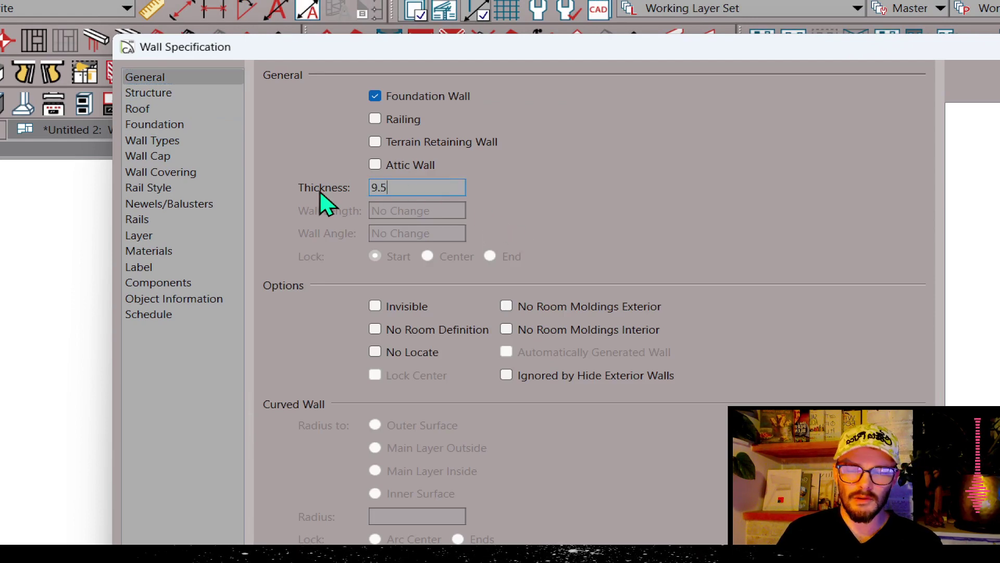
{"action": "key", "text": "Tab"}
- Make the perimeter foundation pony walls with 8" Concrete Stem Wall as the upper type and the lower wall top at -6.25 inches
{"action": "left_click", "coordinate": [170, 146]}
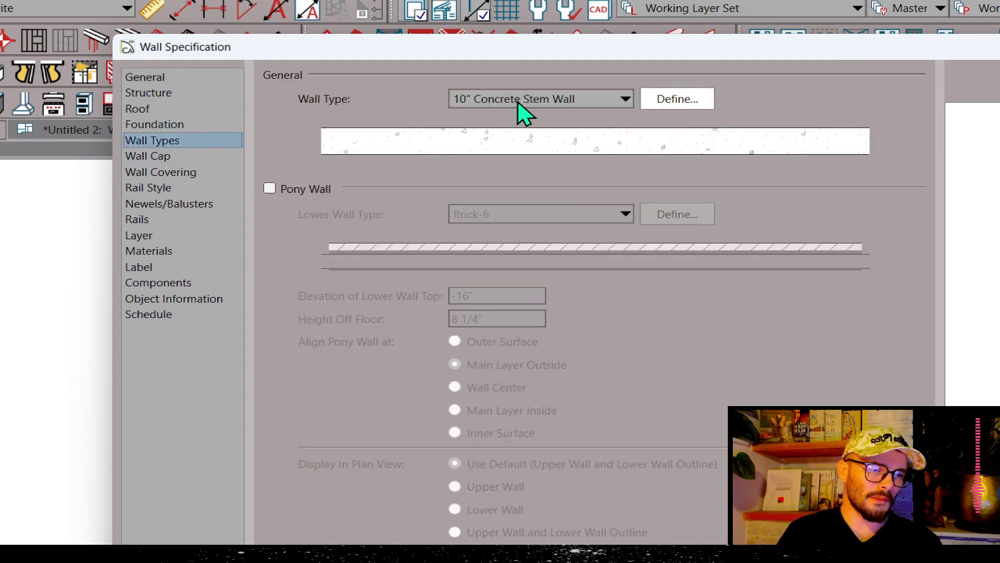
{"action": "left_click", "coordinate": [270, 188]}
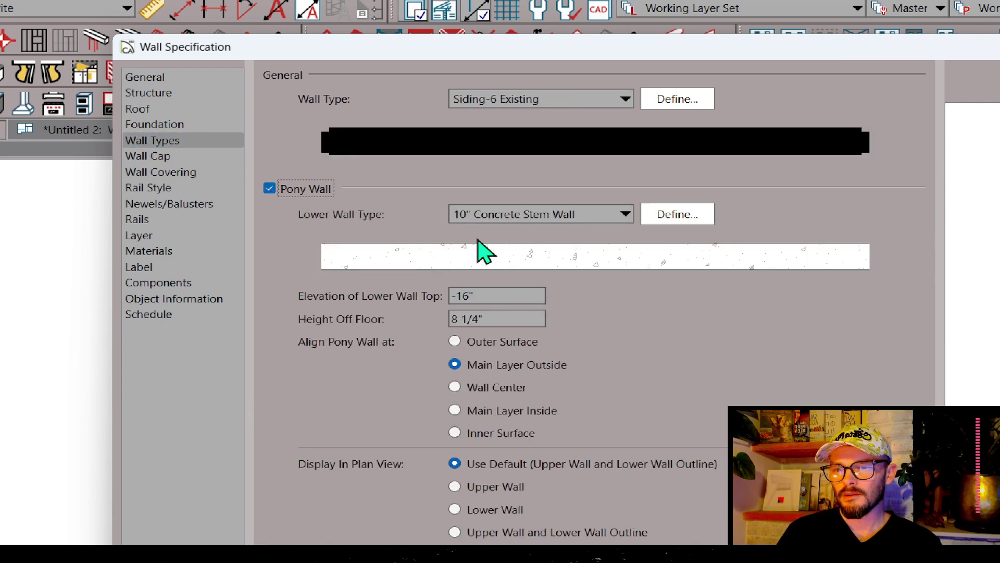
{"action": "left_click", "coordinate": [545, 102]}
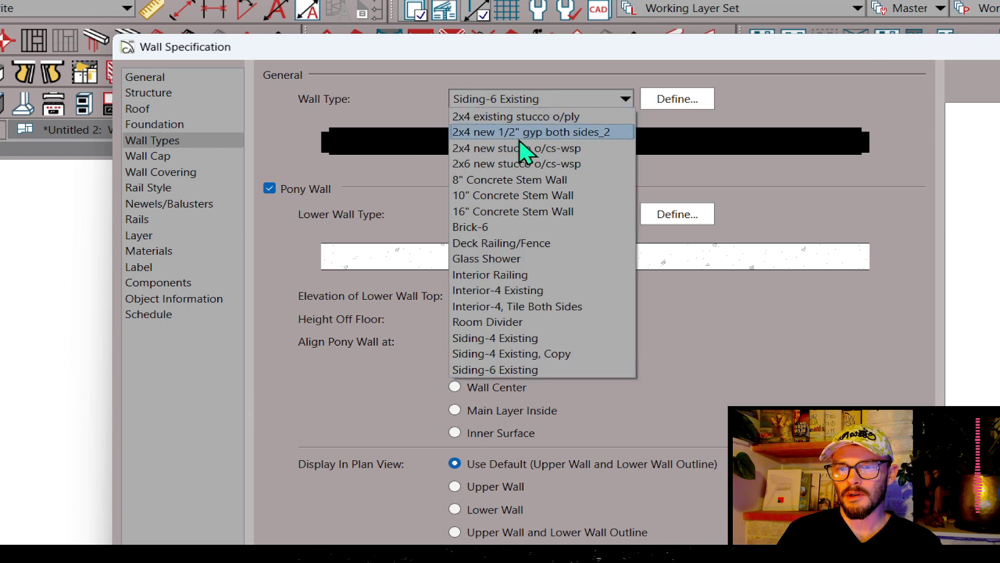
{"action": "left_click", "coordinate": [502, 182]}
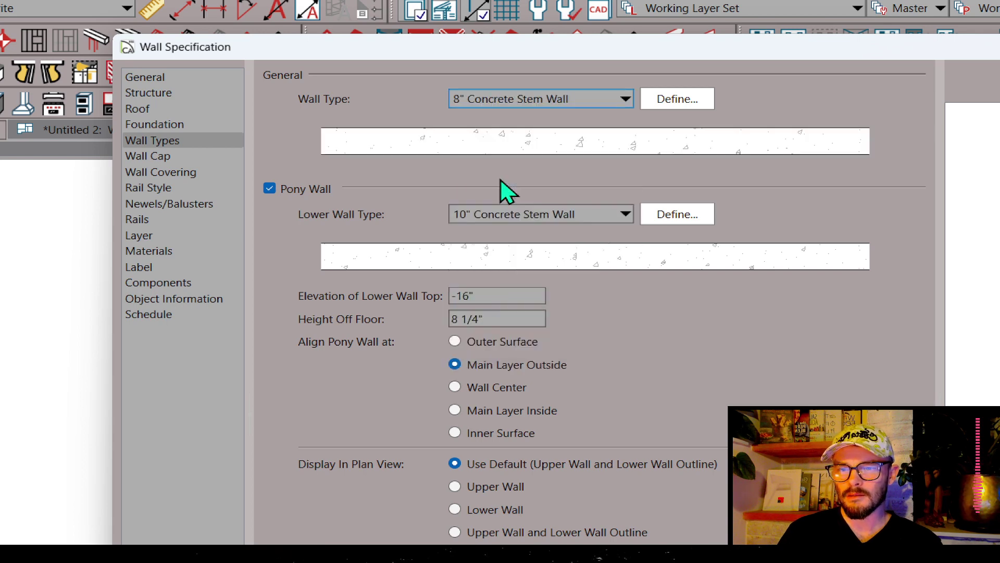
{"action": "double_click", "coordinate": [496, 294]}
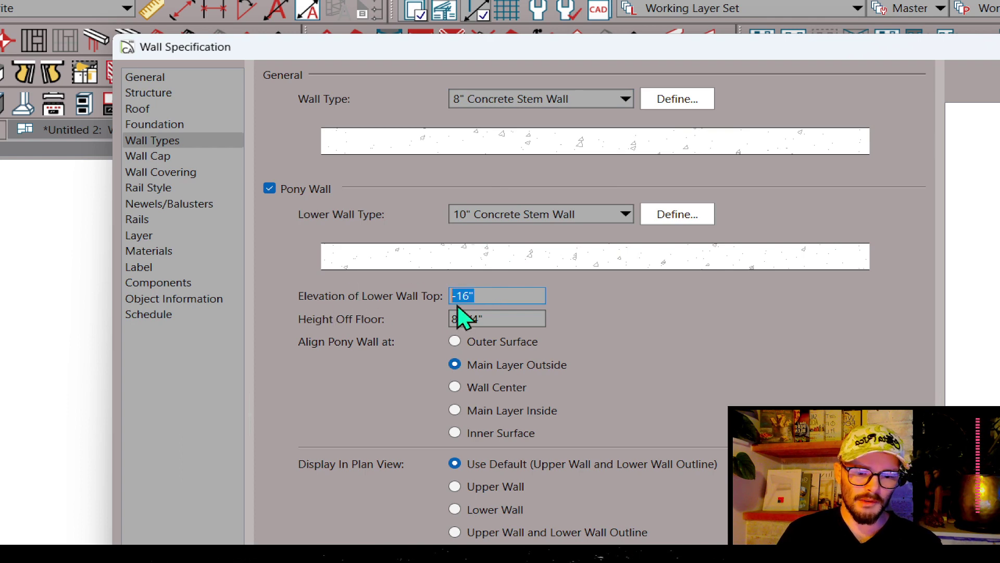
{"action": "type", "text": "-"}
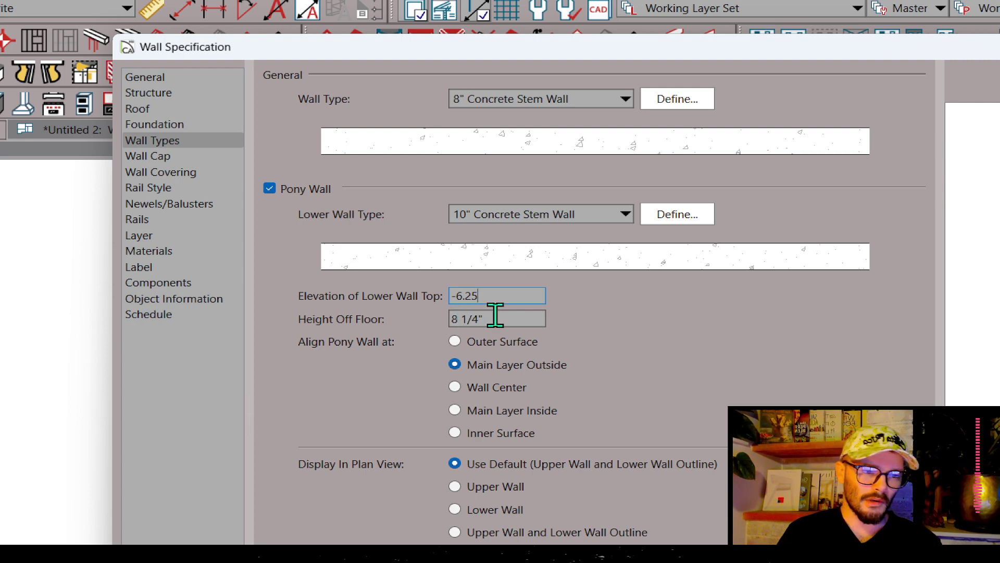
- Set the perimeter walls' footing to 24 inches wide and 12 inches high, and agree to turn off Auto Rebuild Foundation
{"action": "left_click", "coordinate": [157, 125]}
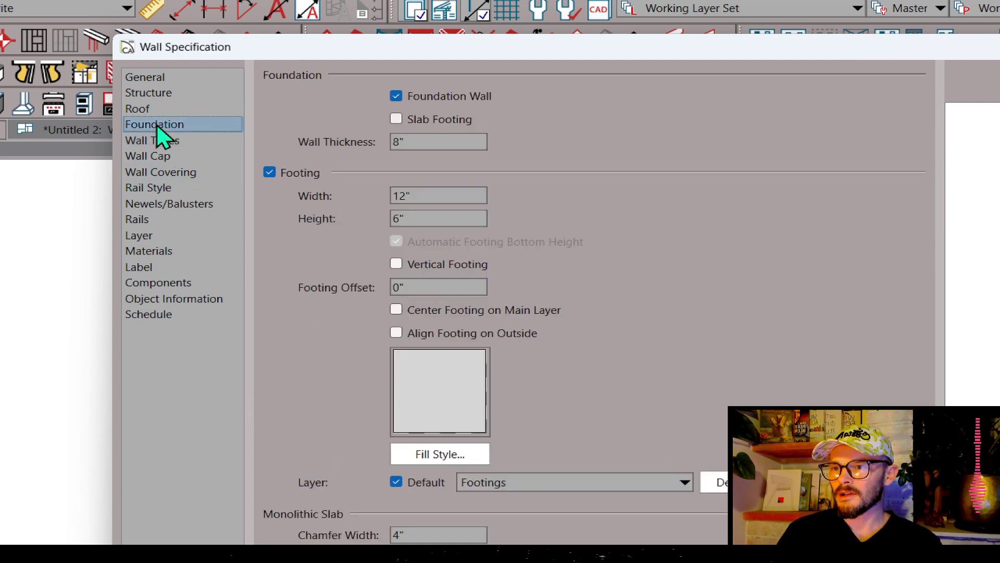
{"action": "left_click_drag", "start_coordinate": [420, 196], "coordinate": [327, 202]}
{"action": "type", "text": "24"}
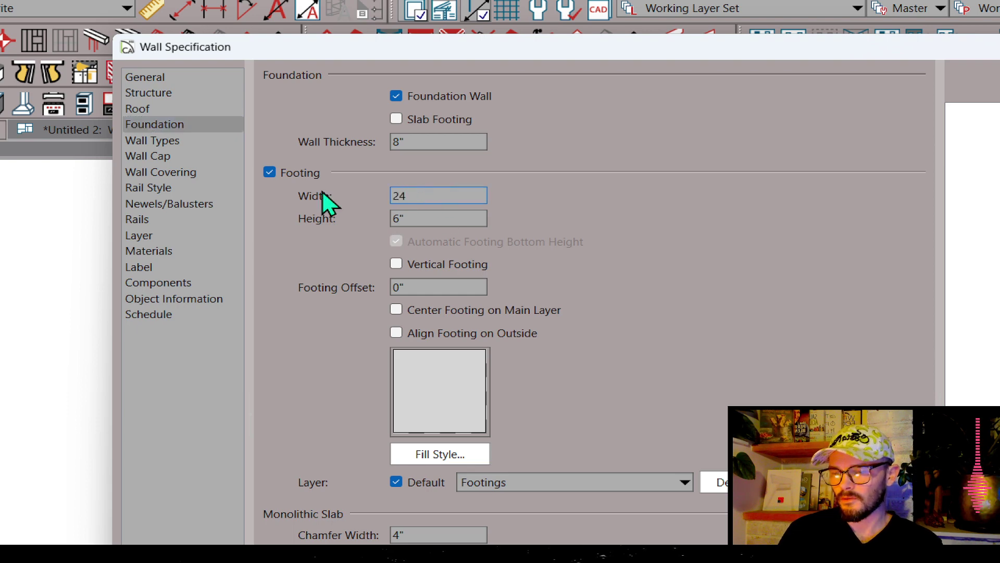
{"action": "key", "text": "Tab"}
{"action": "type", "text": "12"}
{"action": "key", "text": "Tab"}
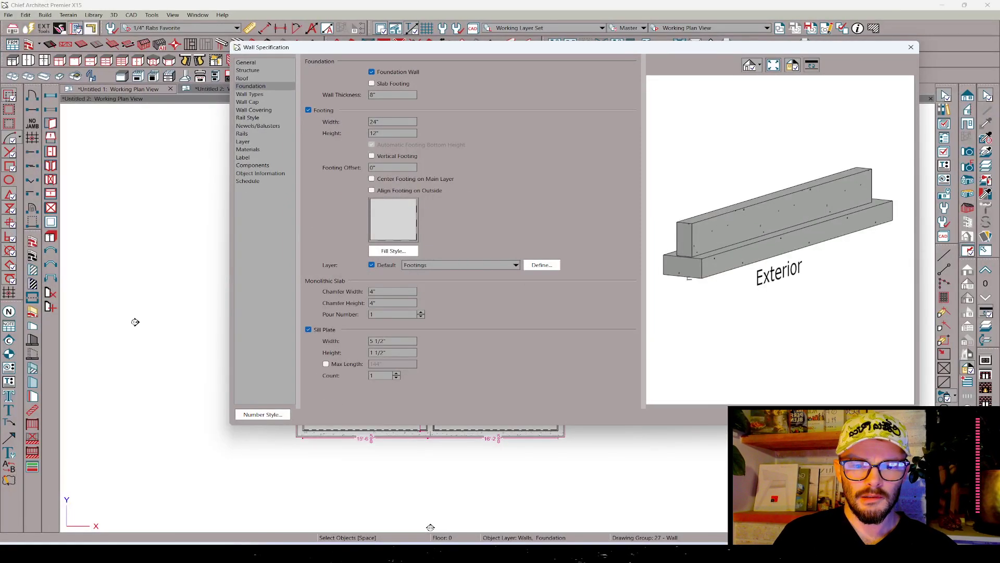
{"action": "key", "text": "Return"}
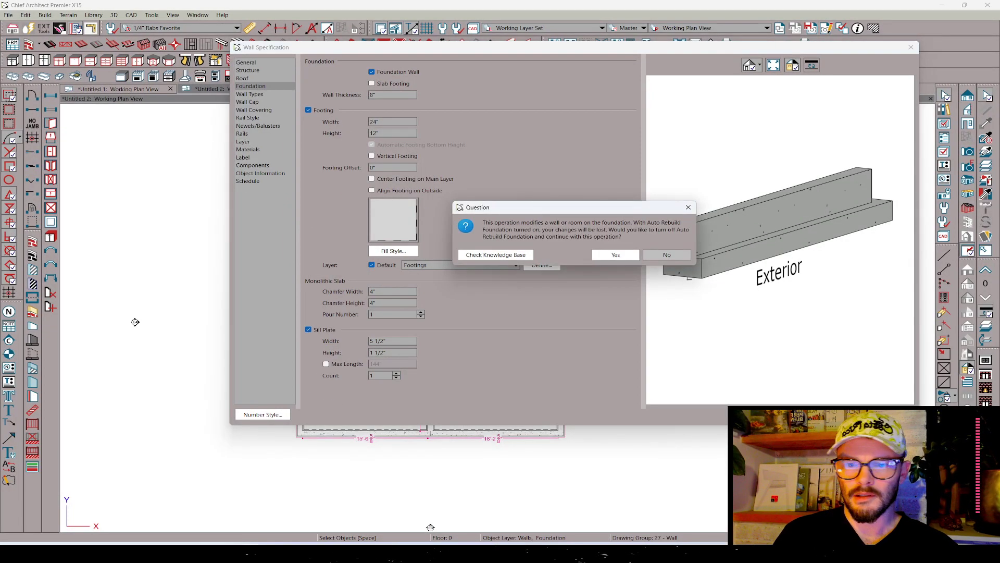
{"action": "left_click", "coordinate": [614, 255]}
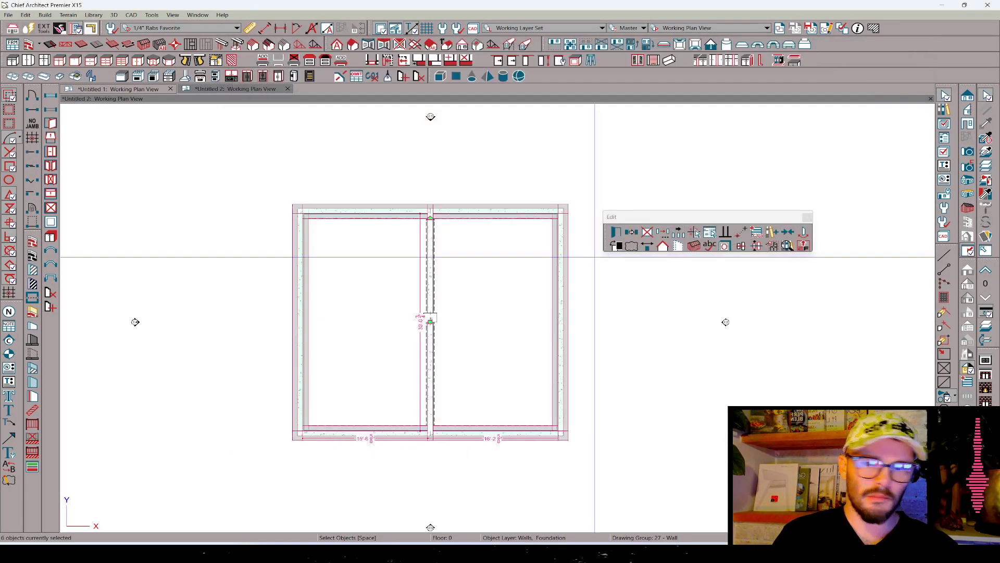
- Set the middle foundation wall's footing to 24 inches wide and 12 inches high, centered on the main layer
{"action": "left_click", "coordinate": [431, 255]}
{"action": "right_click", "coordinate": [431, 255]}
{"action": "left_click", "coordinate": [405, 231]}
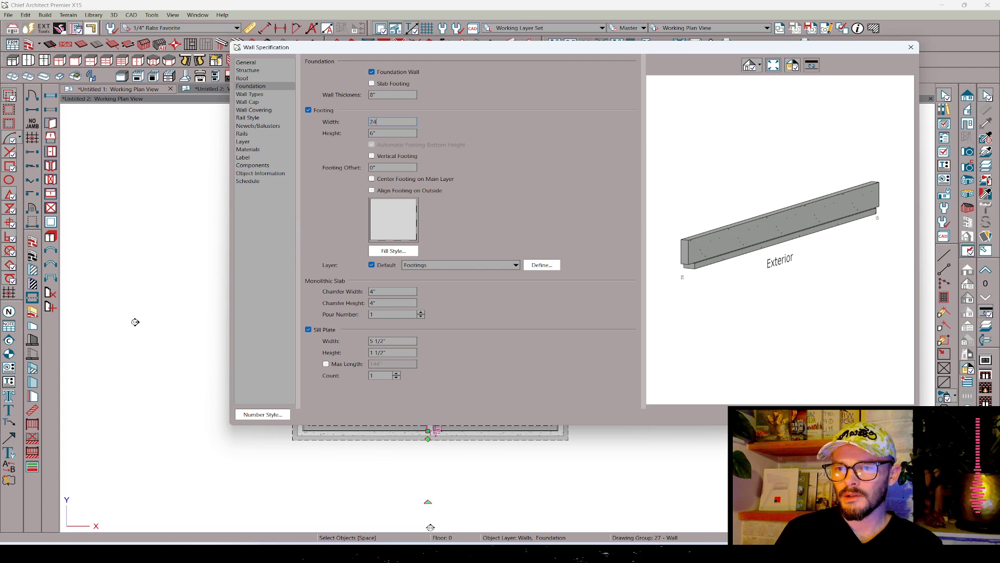
{"action": "key", "text": "Tab"}
{"action": "type", "text": "12"}
{"action": "key", "text": "Tab"}
{"action": "left_click", "coordinate": [371, 179]}
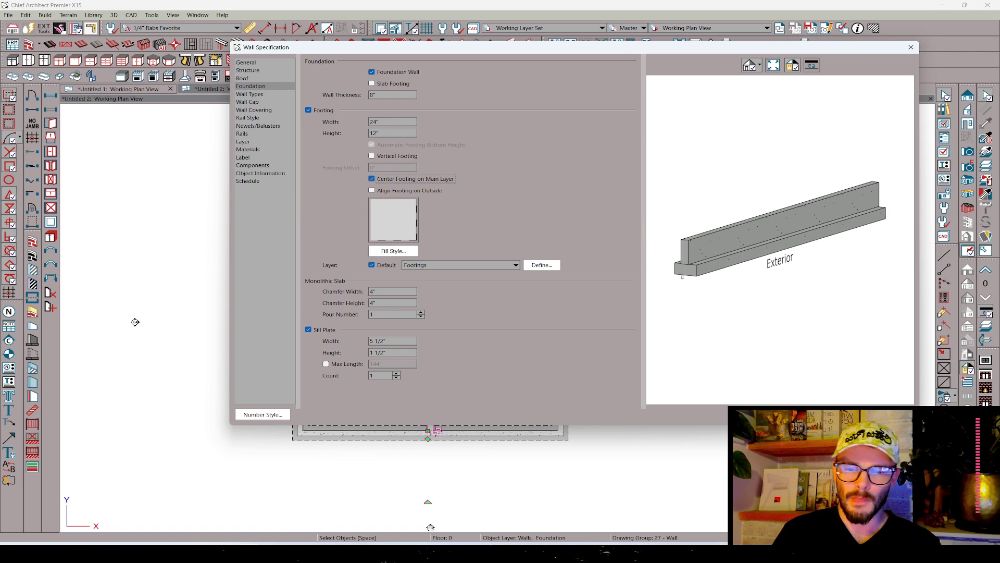
{"action": "key", "text": "Return"}
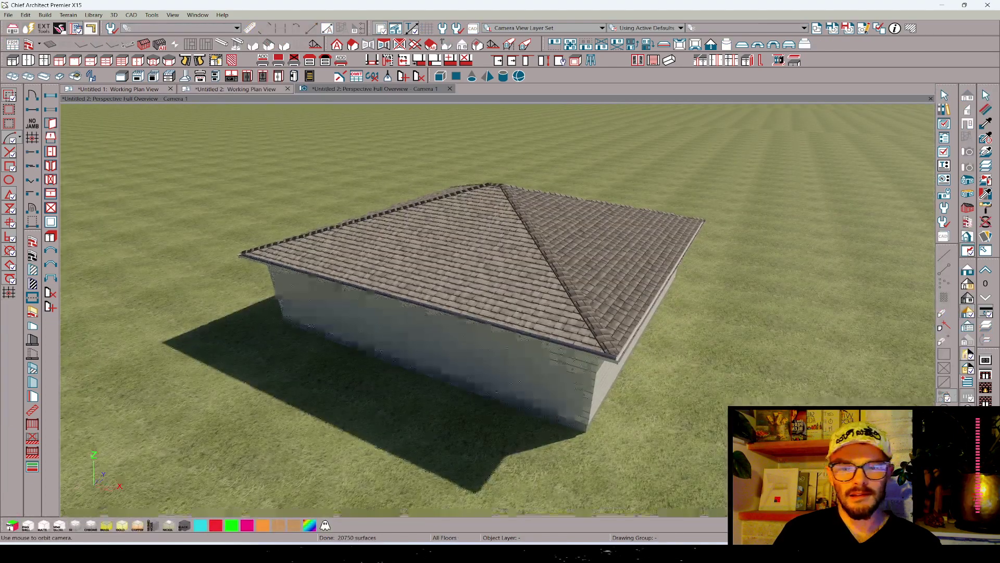
- Lower the floor of the foundation level's exterior room in the 3D view to give a 30-inch height
{"action": "left_click_drag", "start_coordinate": [498, 333], "coordinate": [385, 175]}
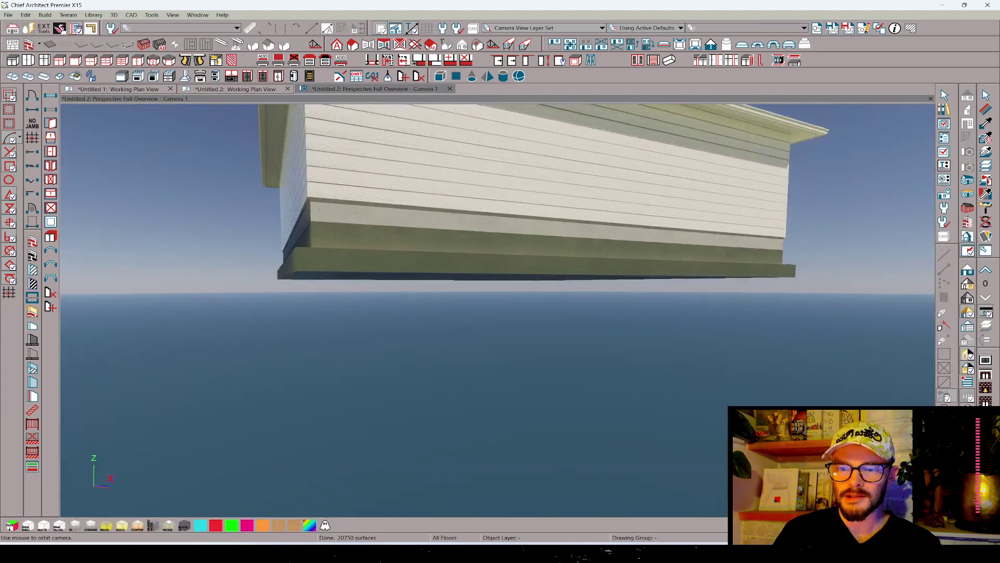
{"action": "left_click", "coordinate": [494, 245]}
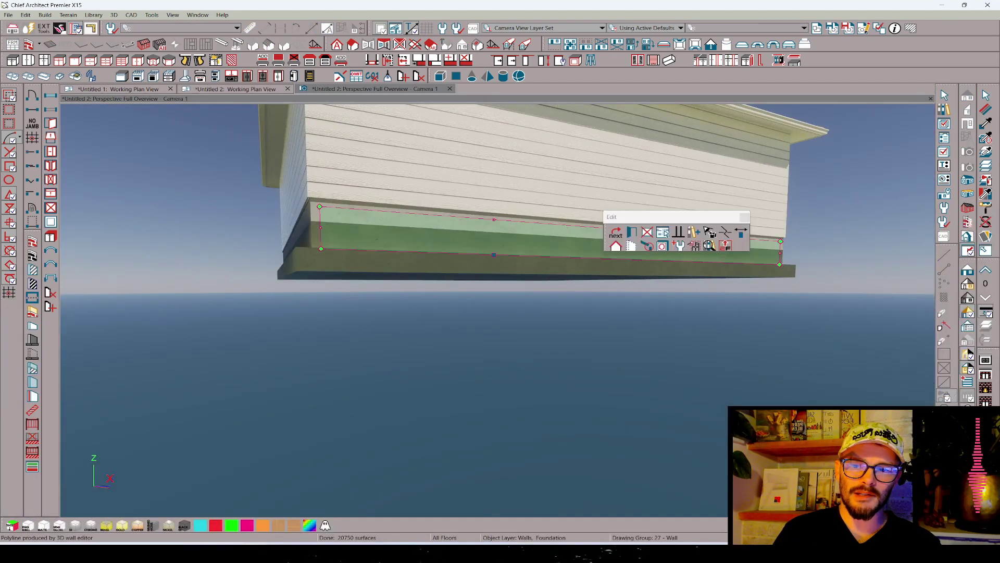
{"action": "key", "text": "Tab"}
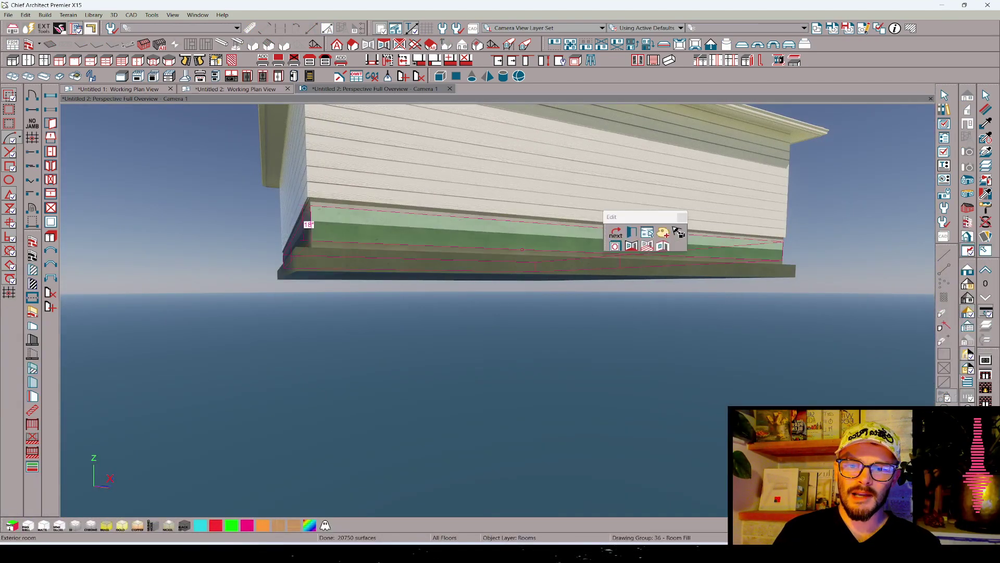
{"action": "left_click_drag", "start_coordinate": [469, 323], "coordinate": [385, 323]}
{"action": "key", "text": "Right"}
{"action": "key", "text": "Right"}
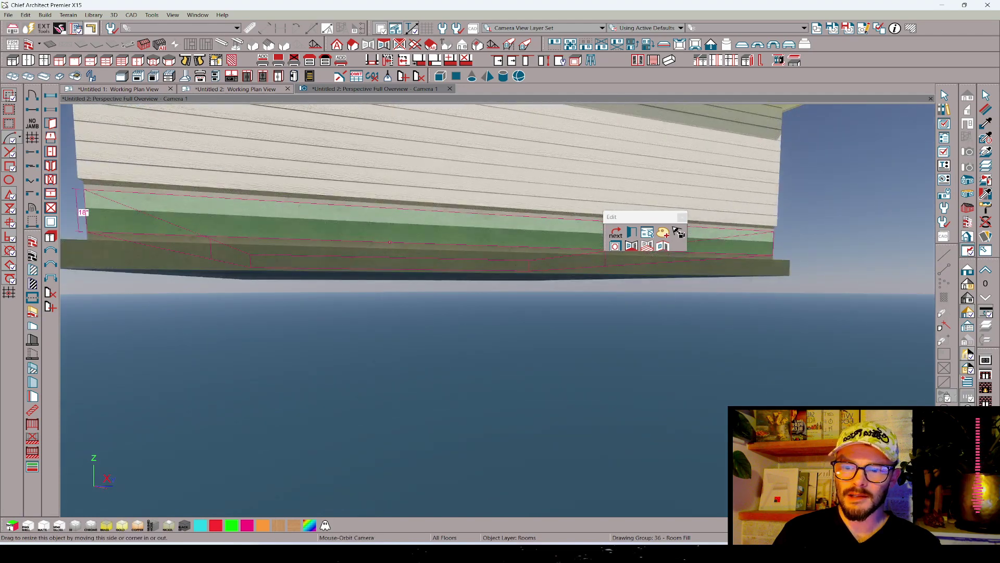
{"action": "left_click_drag", "start_coordinate": [390, 242], "coordinate": [390, 315]}
{"action": "key", "text": "Tab"}
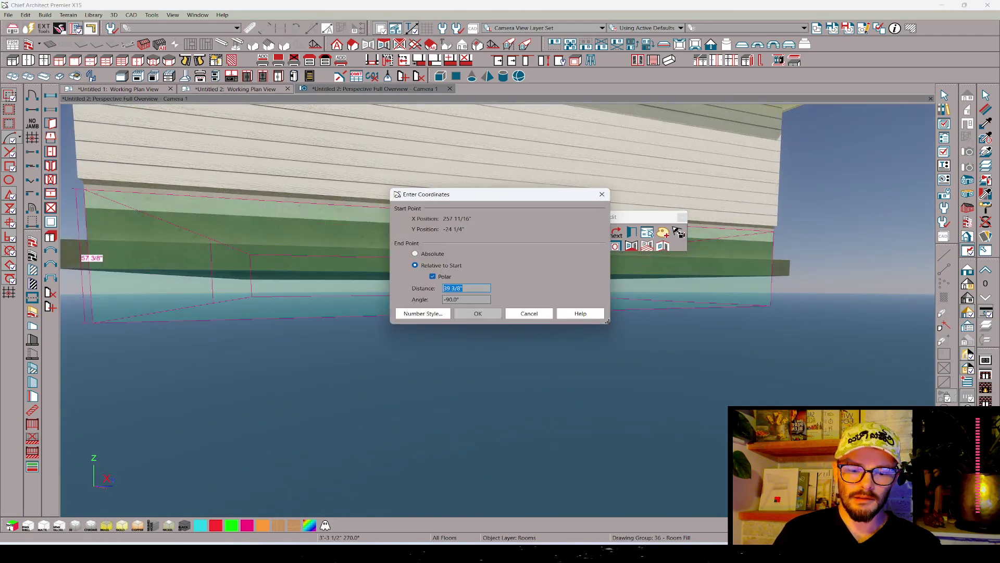
{"action": "type", "text": "30"}
{"action": "key", "text": "Return"}
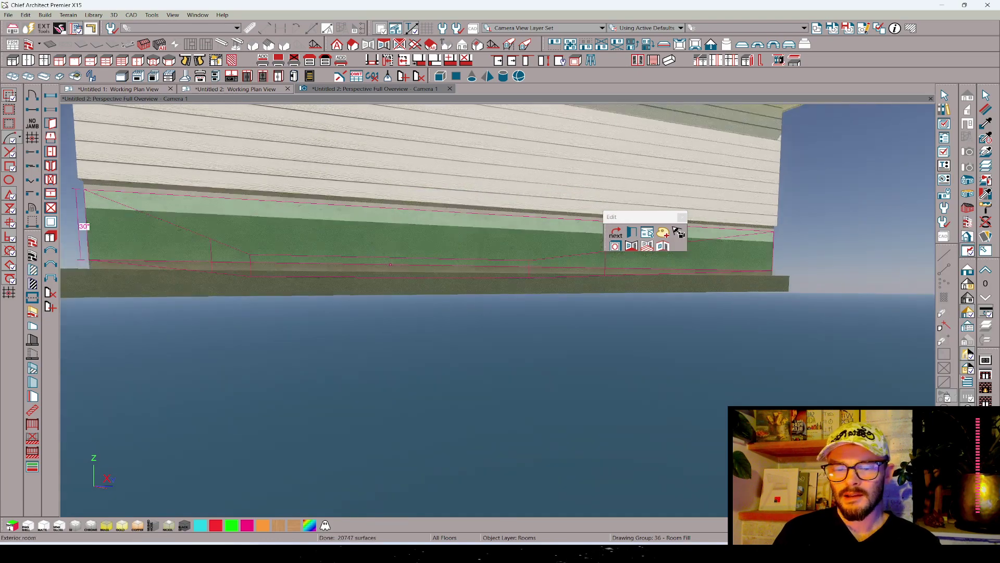
- Check the Floor 0 structure defaults for elevations and stem wall height, leaving them unchanged
{"action": "left_click", "coordinate": [968, 355]}
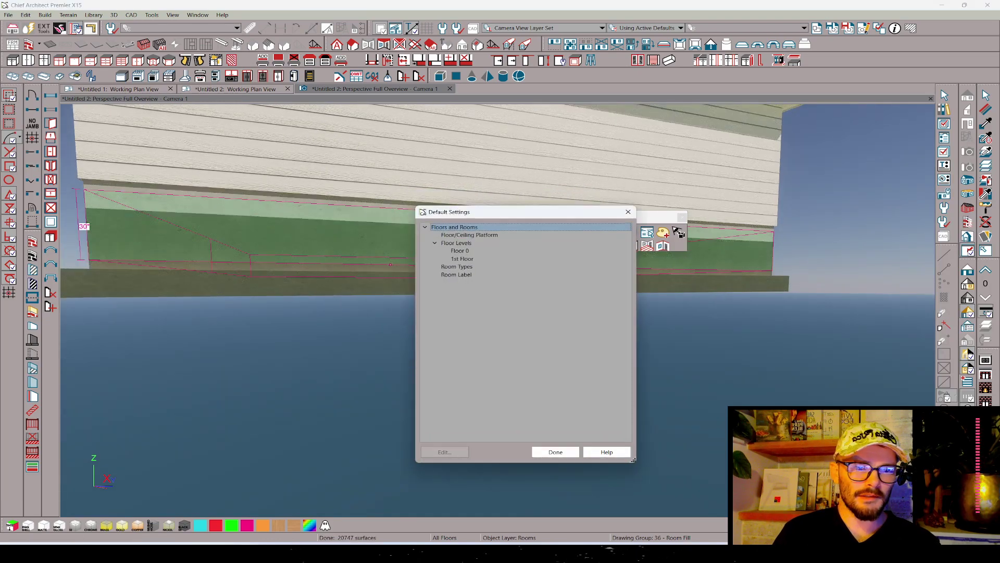
{"action": "key", "text": "Down"}
{"action": "key", "text": "Down"}
{"action": "key", "text": "Down"}
{"action": "key", "text": "Return"}
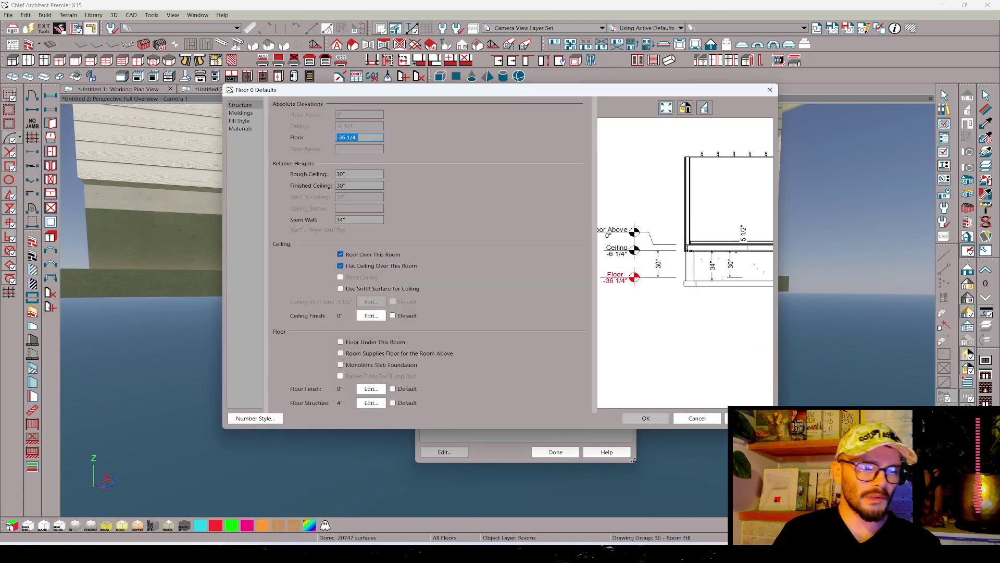
{"action": "key", "text": "Escape"}
{"action": "key", "text": "Escape"}
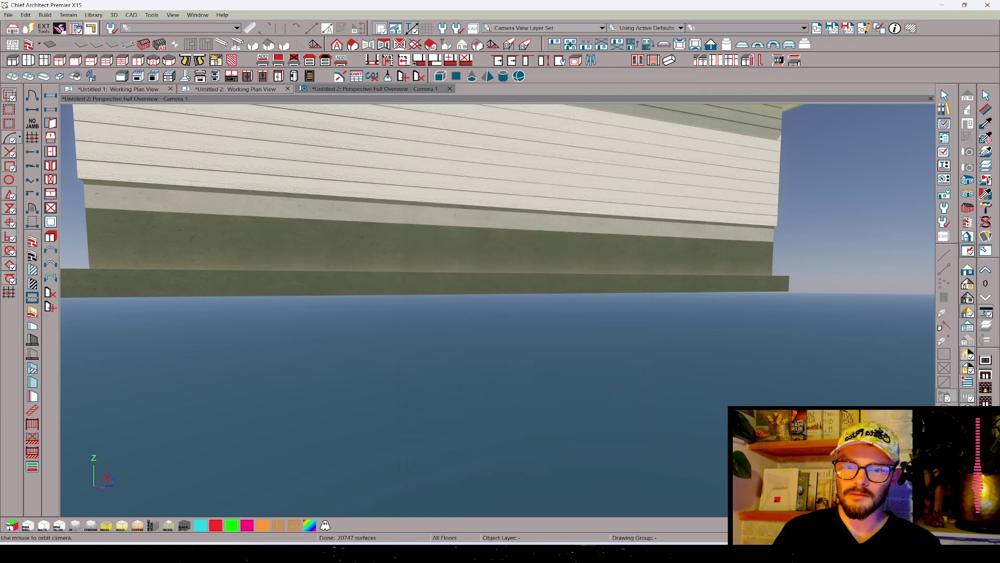
- Inspect the interior foundation room from beneath and from the side in the perspective overview, and close that camera view
{"action": "middle_click_drag", "start_coordinate": [497, 310], "coordinate": [586, 265]}
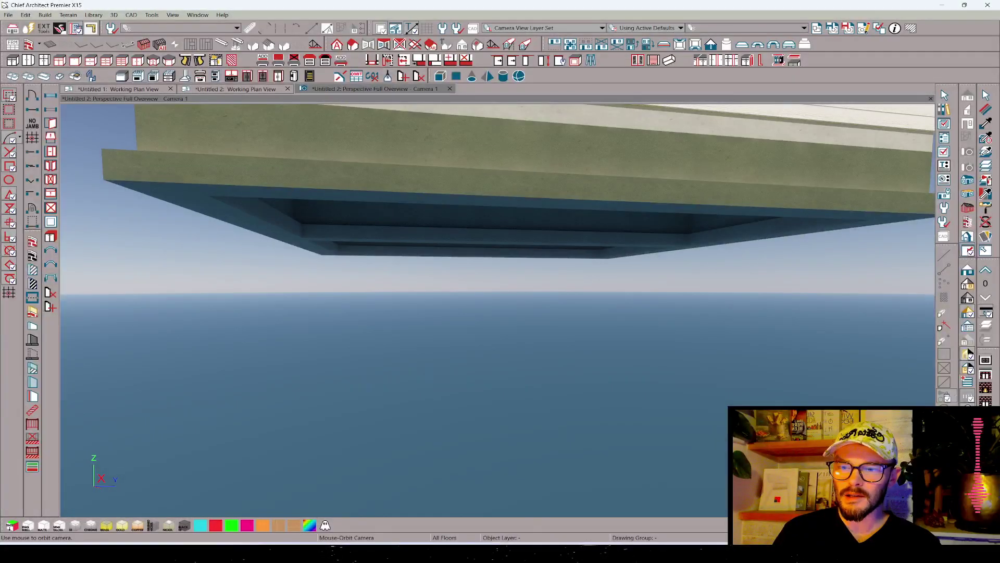
{"action": "left_click", "coordinate": [424, 232]}
{"action": "middle_click_drag", "start_coordinate": [468, 232], "coordinate": [365, 219]}
{"action": "left_click", "coordinate": [468, 219]}
{"action": "key", "text": "Tab"}
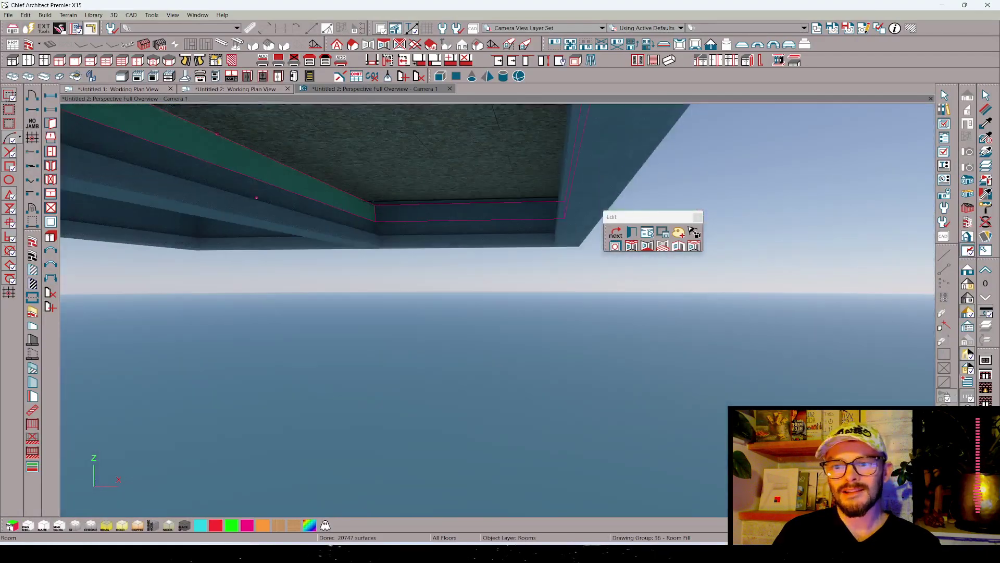
{"action": "middle_click_drag", "start_coordinate": [520, 221], "coordinate": [396, 269]}
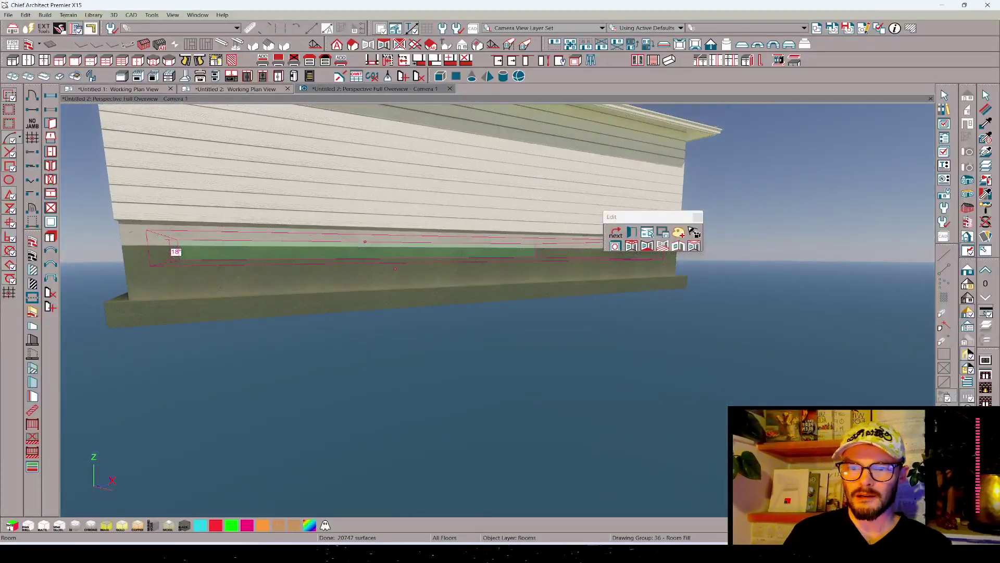
{"action": "key", "text": "ctrl+w"}
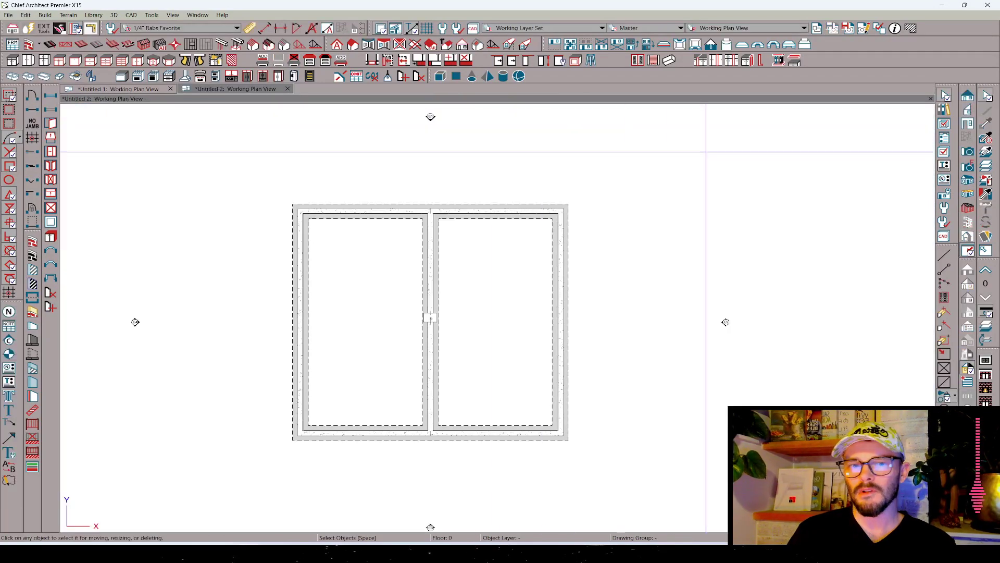
- Cut a cross section through both foundation rooms looking toward the back wall, with the depth cue end at 155 1/2 inches
{"action": "left_click", "coordinate": [967, 95]}
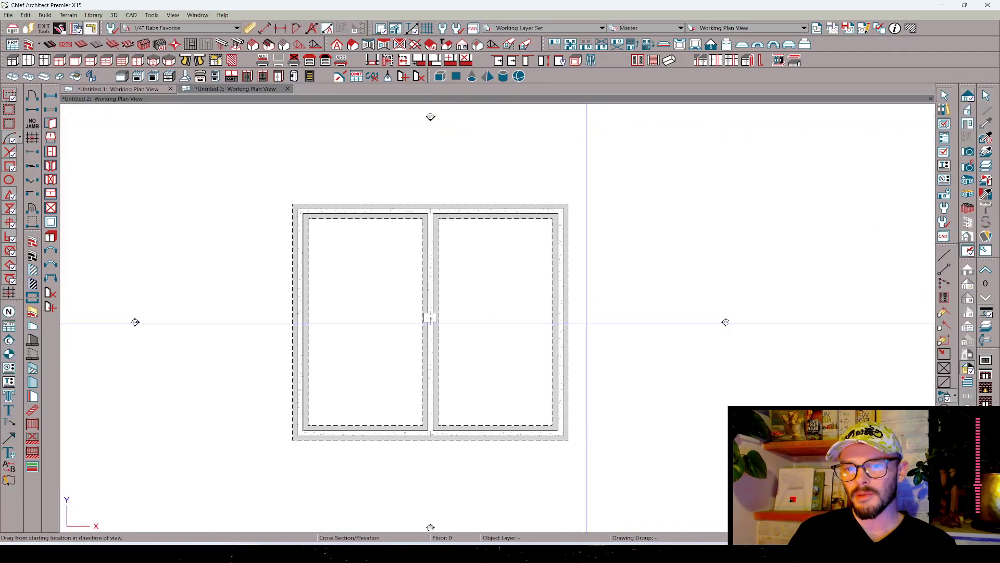
{"action": "left_click_drag", "start_coordinate": [588, 322], "coordinate": [601, 167]}
{"action": "key", "text": "Escape"}
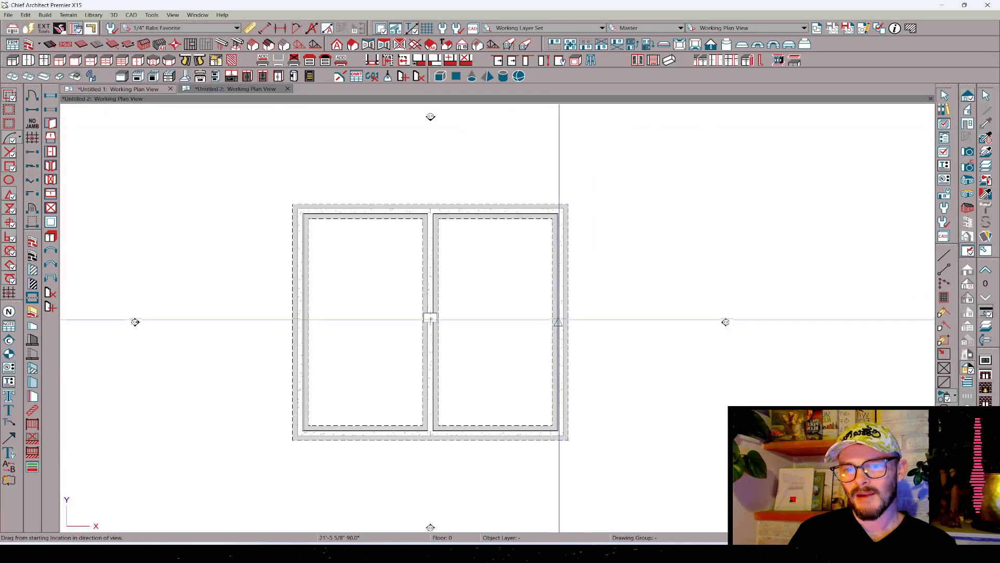
{"action": "left_click_drag", "start_coordinate": [557, 321], "coordinate": [548, 145]}
{"action": "scroll", "coordinate": [506, 348], "scroll_direction": "up", "scroll_amount": 8}
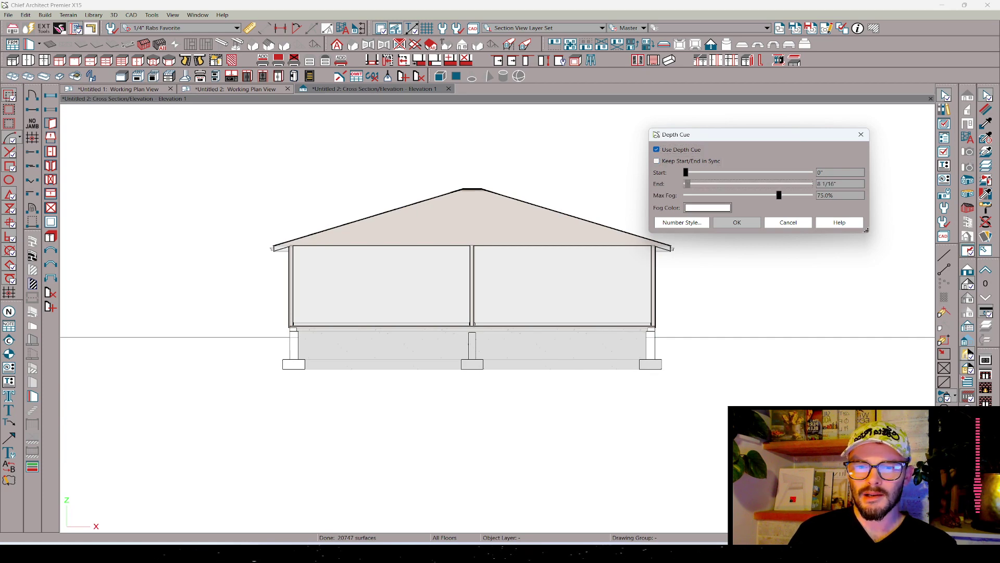
{"action": "left_click_drag", "start_coordinate": [703, 184], "coordinate": [712, 184]}
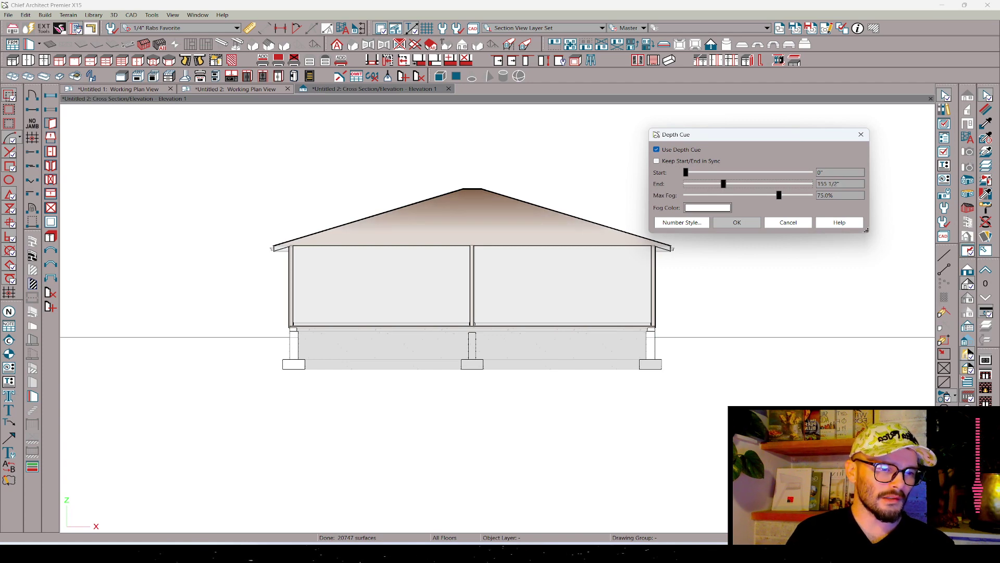
{"action": "key", "text": "Return"}
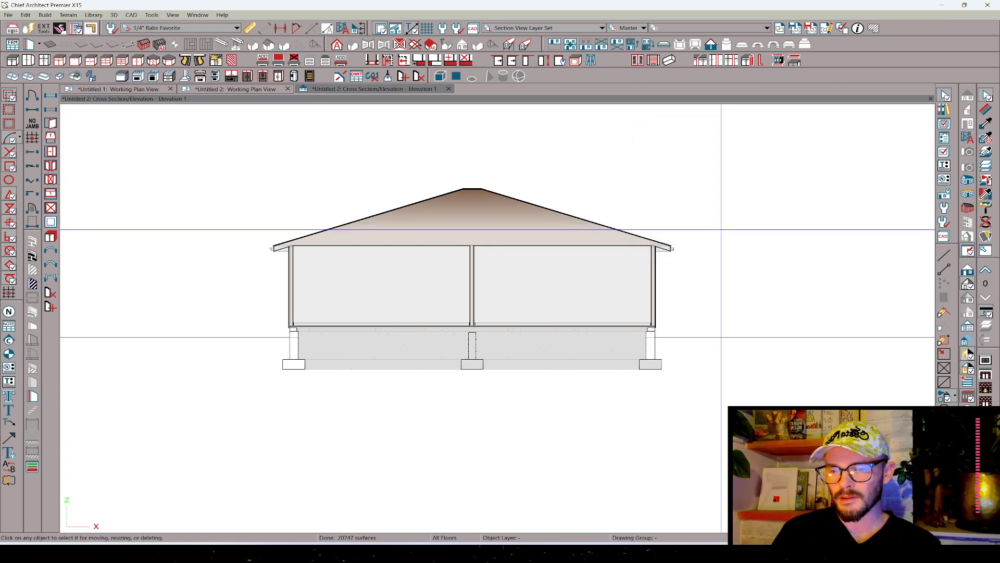
- Lower the floor of the left foundation room by 24 inches in the section view to step the foundation
{"action": "scroll", "coordinate": [368, 350], "scroll_direction": "up", "scroll_amount": 2}
{"action": "left_click", "coordinate": [391, 344]}
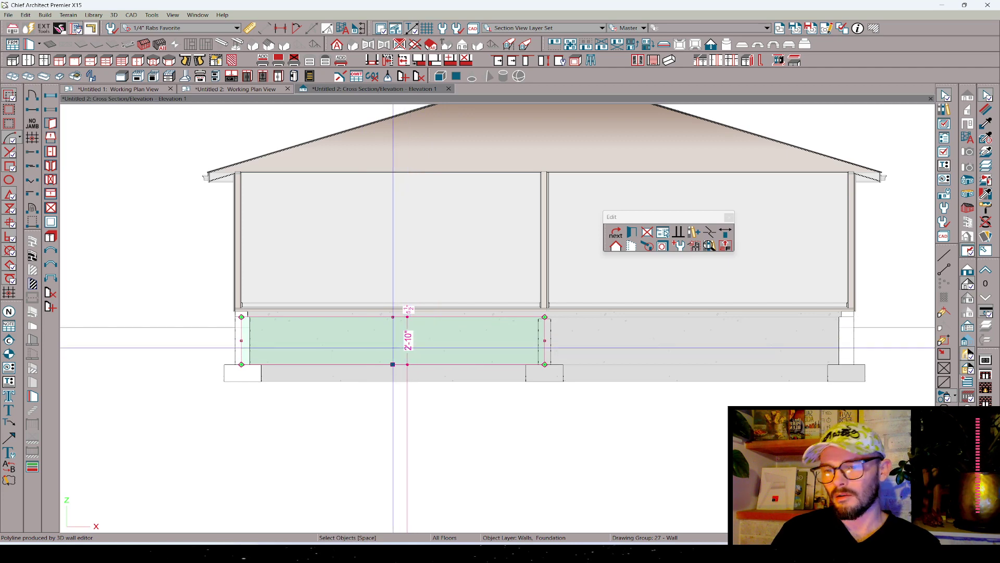
{"action": "left_click", "coordinate": [396, 353]}
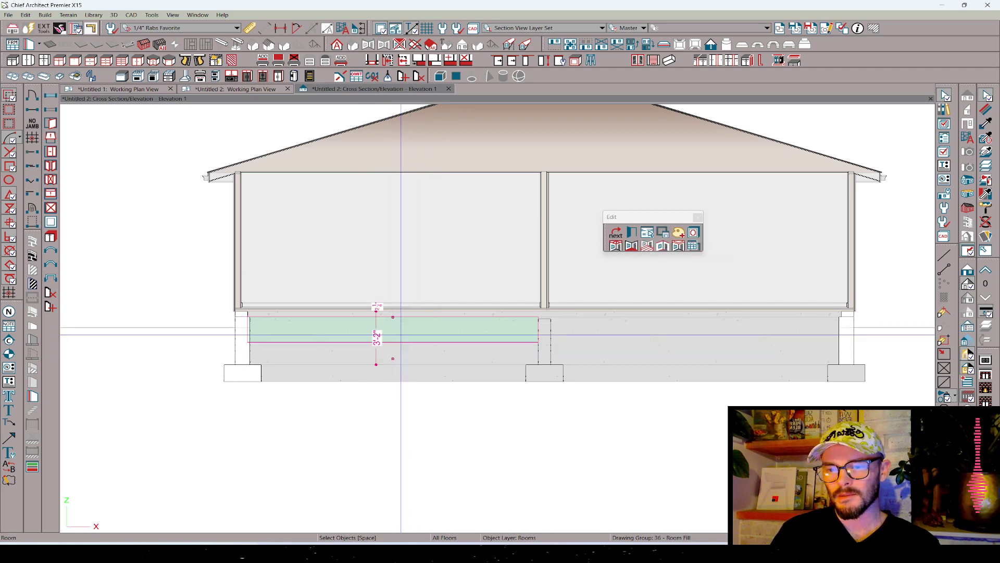
{"action": "left_click_drag", "start_coordinate": [395, 357], "coordinate": [396, 395]}
{"action": "key", "text": "Tab"}
{"action": "type", "text": "24"}
{"action": "key", "text": "Return"}
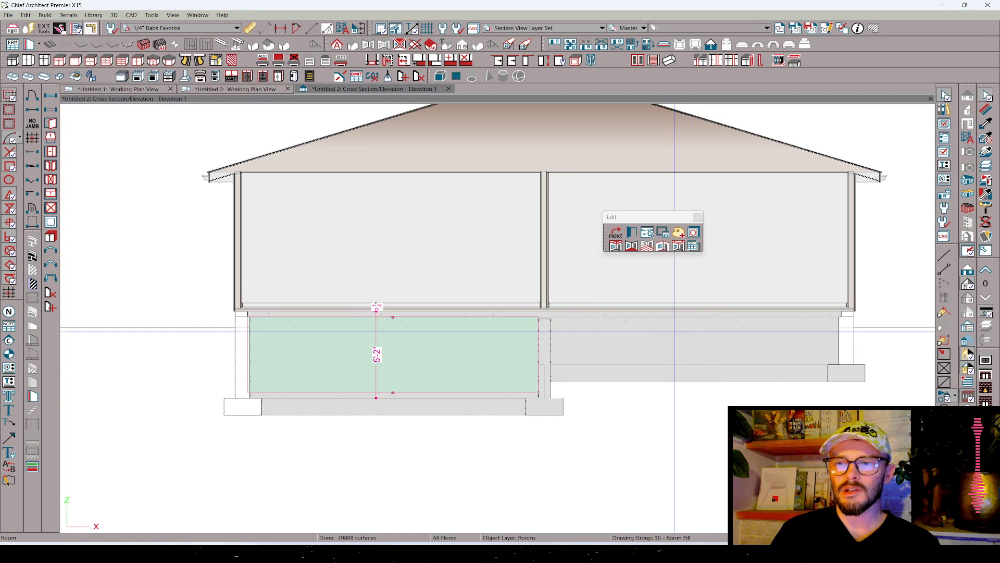
- Build framing for all objects and generate the automatic CAD details for the section view
{"action": "left_click", "coordinate": [968, 353]}
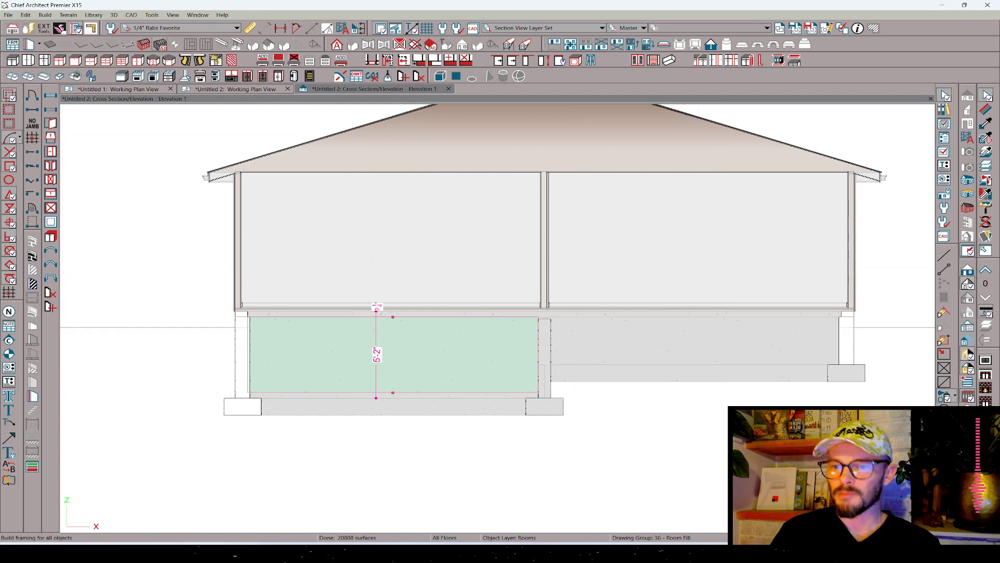
{"action": "left_click", "coordinate": [490, 287]}
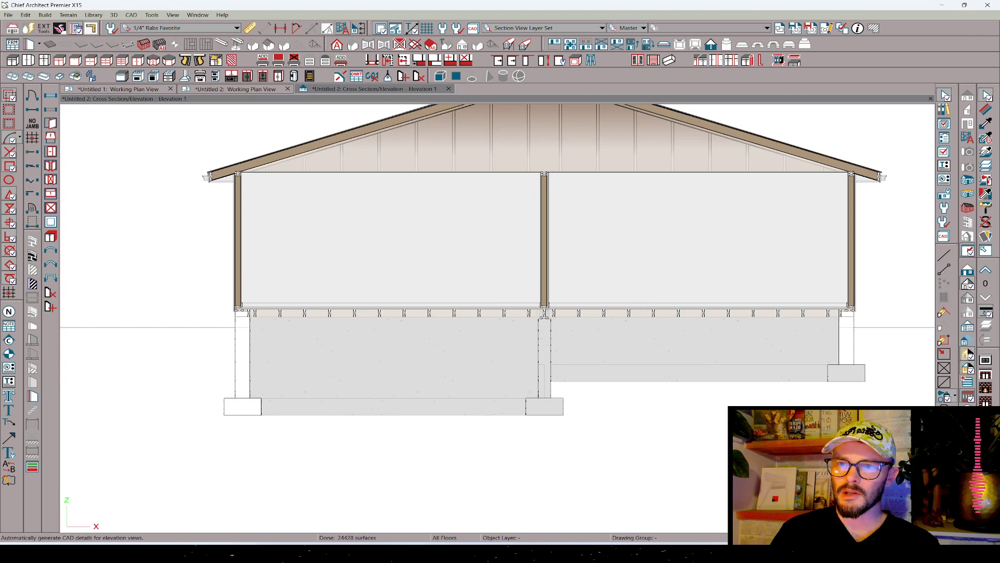
{"action": "left_click", "coordinate": [969, 354]}
{"action": "left_click", "coordinate": [969, 354]}
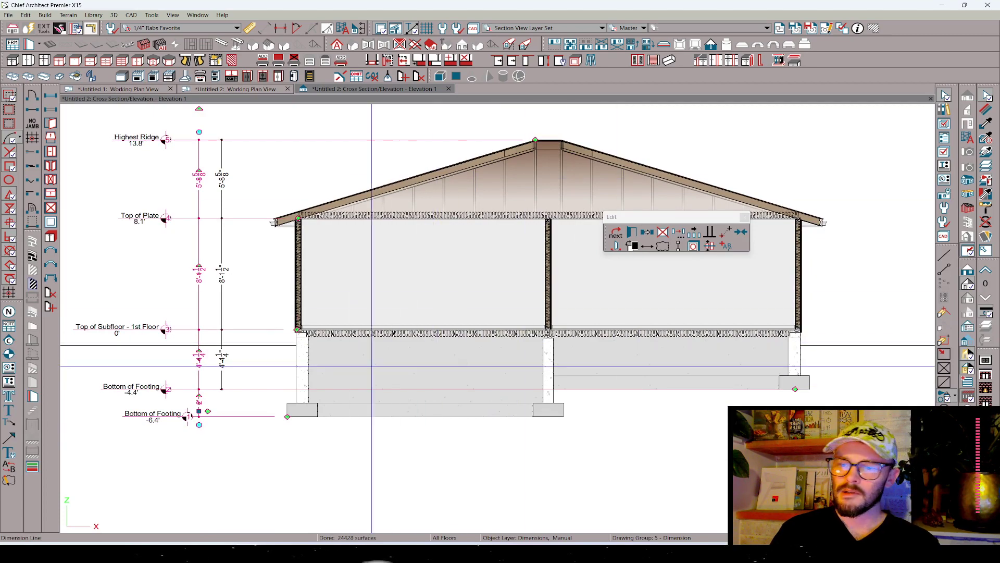
- Union the upper and lower concrete CAD polylines of the perimeter stem wall above the deeper footing
{"action": "scroll", "coordinate": [349, 346], "scroll_direction": "up", "scroll_amount": 3}
{"action": "scroll", "coordinate": [334, 359], "scroll_direction": "up", "scroll_amount": 1}
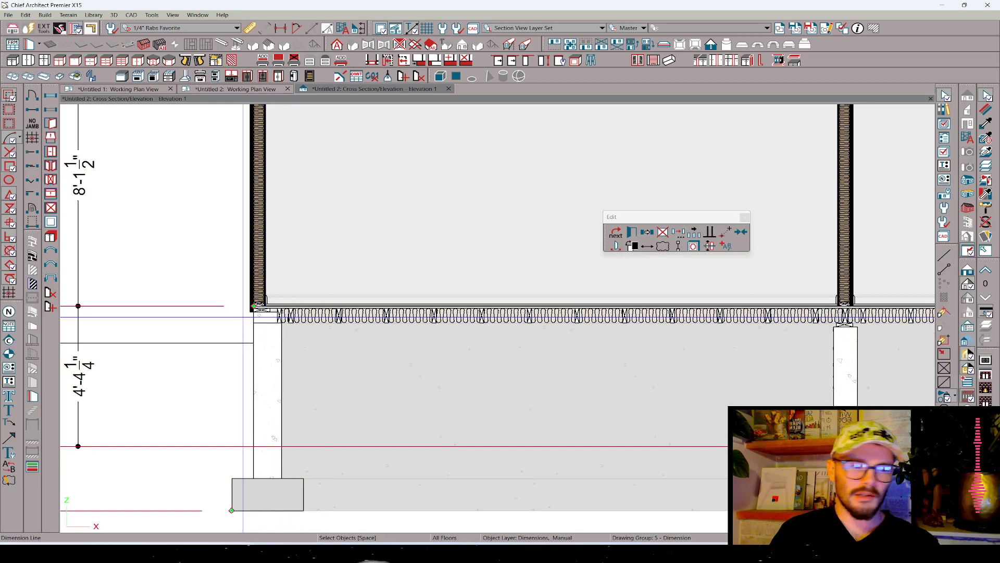
{"action": "key", "text": "Escape"}
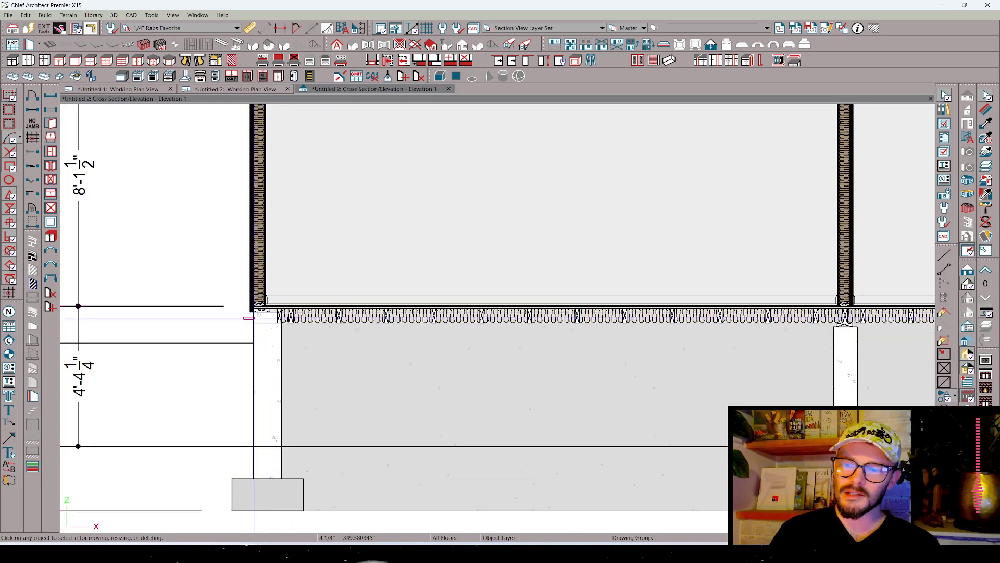
{"action": "left_click", "coordinate": [254, 323]}
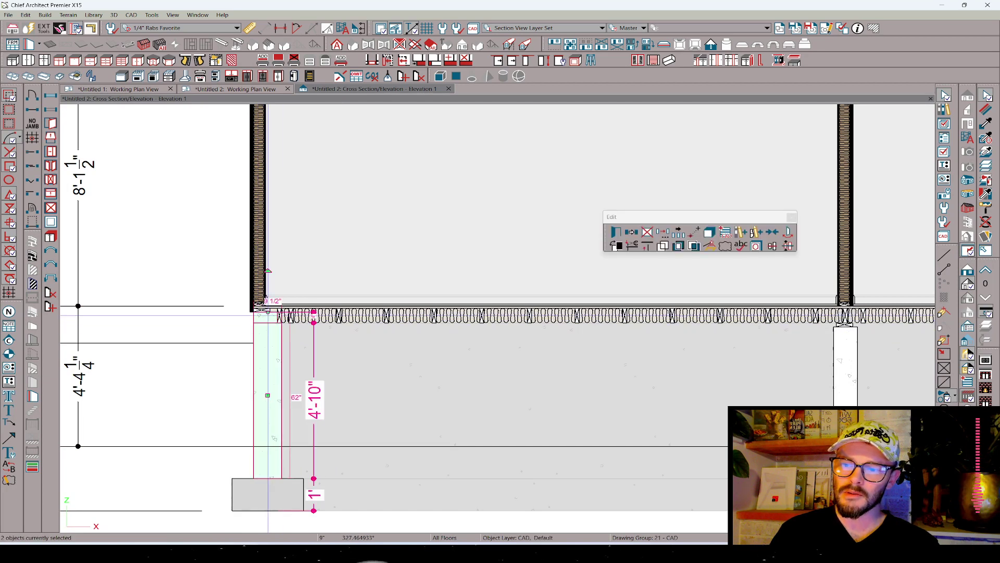
{"action": "left_click", "coordinate": [663, 245]}
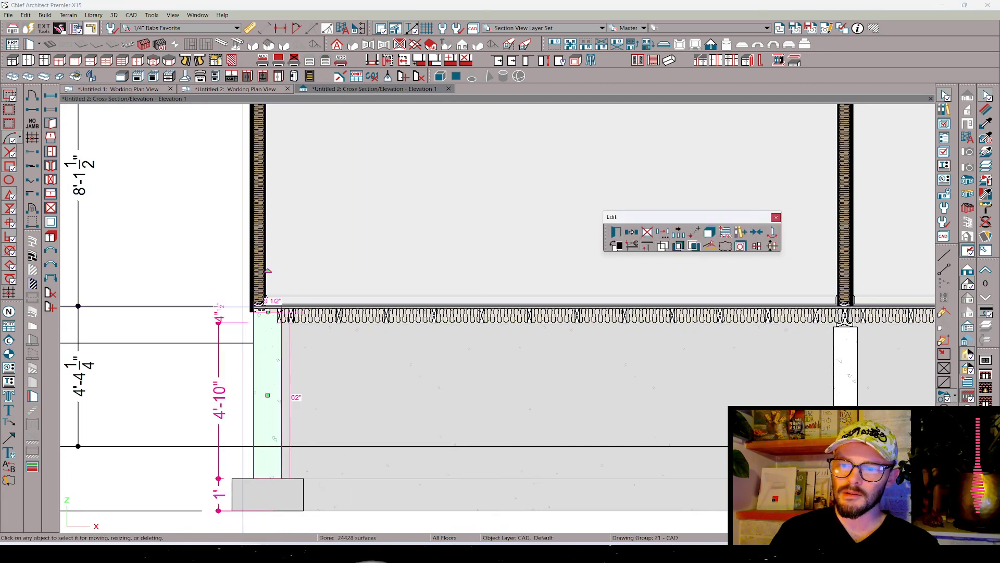
- Union the upper and lower concrete CAD polylines of the perimeter stem wall above the shallower footing
{"action": "middle_click_drag", "start_coordinate": [277, 307], "coordinate": [115, 324]}
{"action": "scroll", "coordinate": [332, 317], "scroll_direction": "down", "scroll_amount": 1}
{"action": "middle_click_drag", "start_coordinate": [722, 324], "coordinate": [444, 336]}
{"action": "scroll", "coordinate": [871, 341], "scroll_direction": "up", "scroll_amount": 2}
{"action": "middle_click_drag", "start_coordinate": [870, 342], "coordinate": [503, 355]}
{"action": "left_click_drag", "start_coordinate": [544, 362], "coordinate": [518, 368]}
{"action": "left_click", "coordinate": [519, 368]}
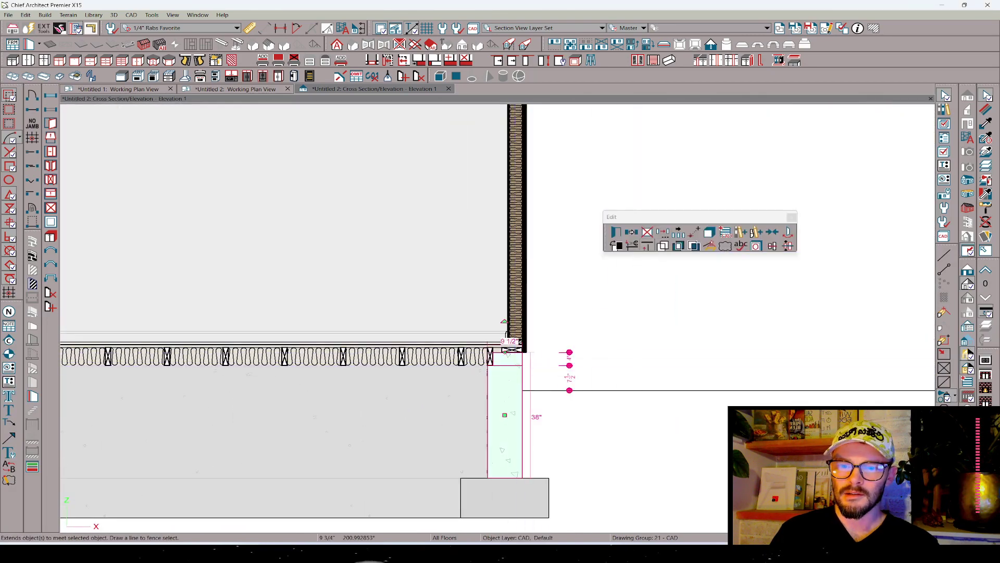
{"action": "left_click", "coordinate": [602, 338]}
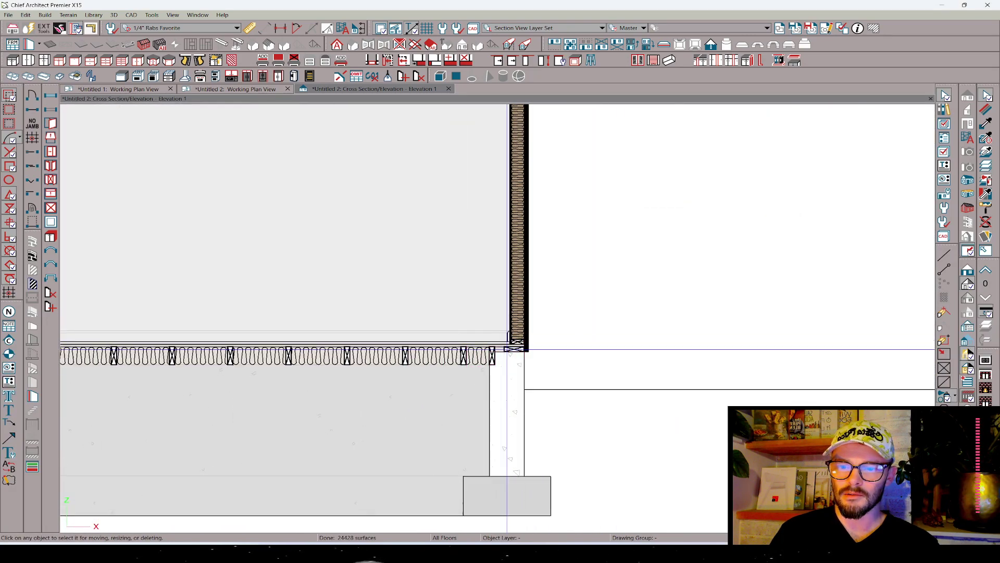
- Examine the stem walls, the stepped footings and the floor platform's bearing at the walls in the detailed cross section
{"action": "scroll", "coordinate": [507, 348], "scroll_direction": "up", "scroll_amount": 3}
{"action": "scroll", "coordinate": [543, 380], "scroll_direction": "down", "scroll_amount": 8}
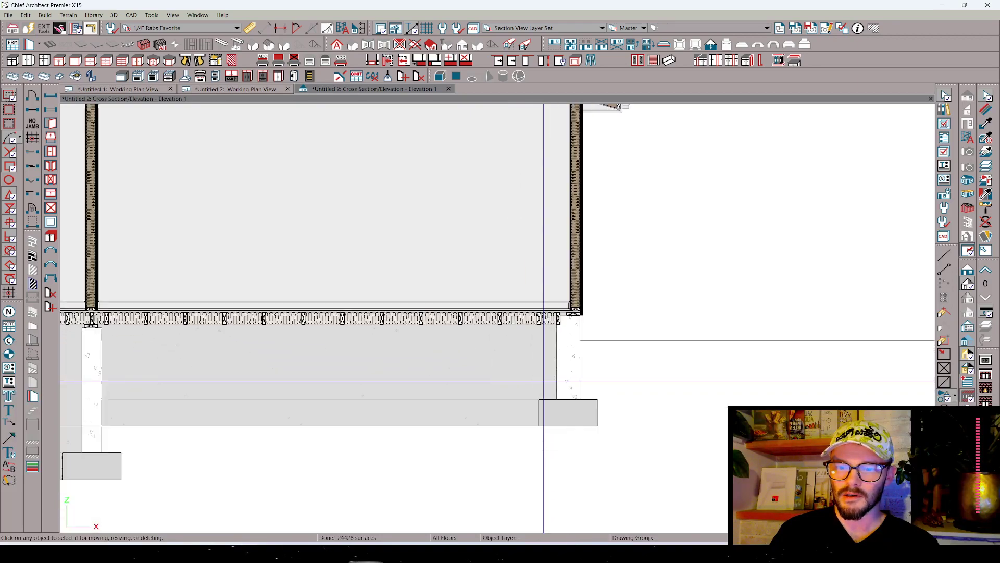
{"action": "middle_click_drag", "start_coordinate": [513, 305], "coordinate": [608, 331]}
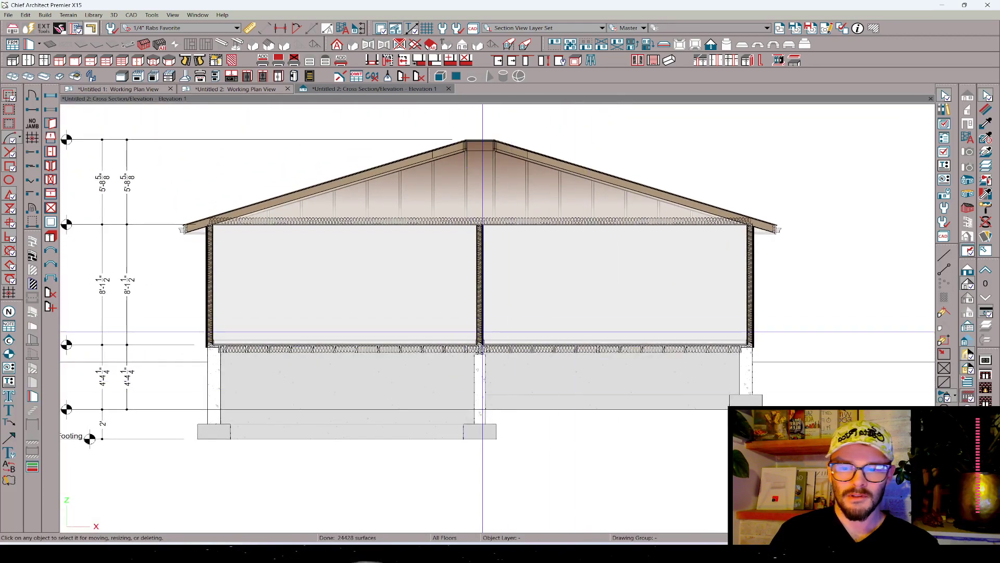
{"action": "scroll", "coordinate": [525, 366], "scroll_direction": "up", "scroll_amount": 2}
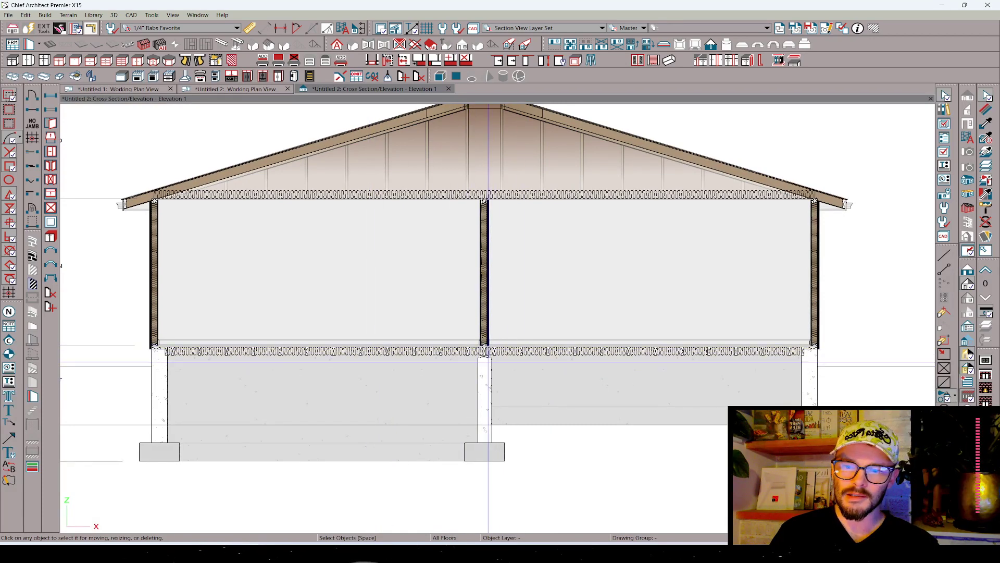
{"action": "middle_click_drag", "start_coordinate": [487, 359], "coordinate": [639, 356]}
{"action": "scroll", "coordinate": [347, 354], "scroll_direction": "up", "scroll_amount": 1}
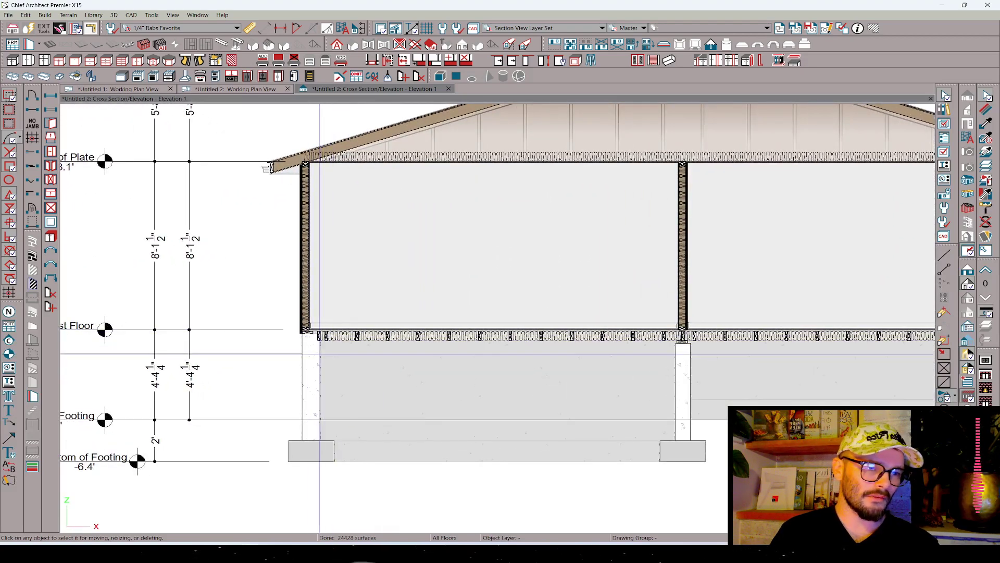
{"action": "scroll", "coordinate": [312, 337], "scroll_direction": "up", "scroll_amount": 3}
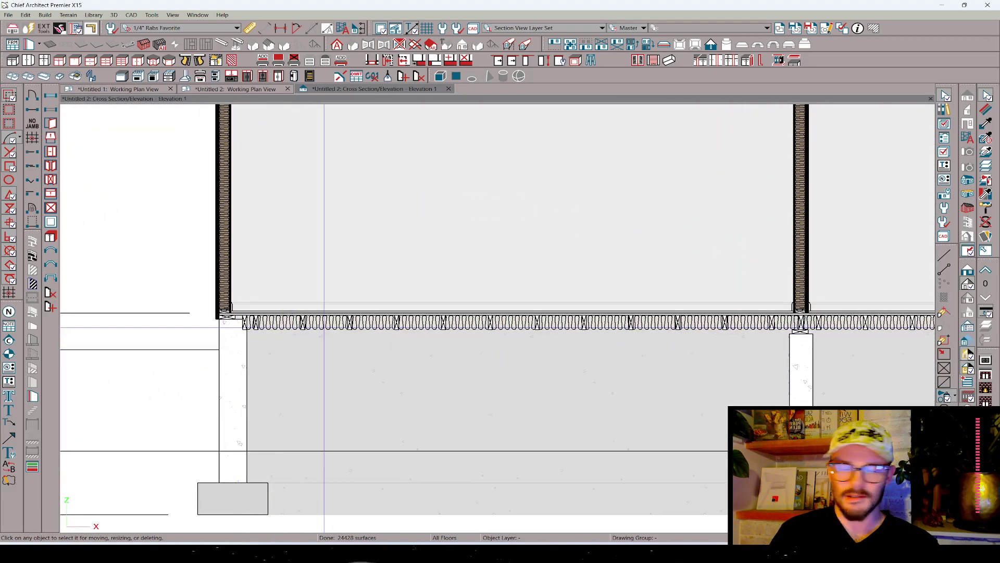
{"action": "scroll", "coordinate": [324, 328], "scroll_direction": "down", "scroll_amount": 3}
{"action": "scroll", "coordinate": [349, 327], "scroll_direction": "down", "scroll_amount": 3}
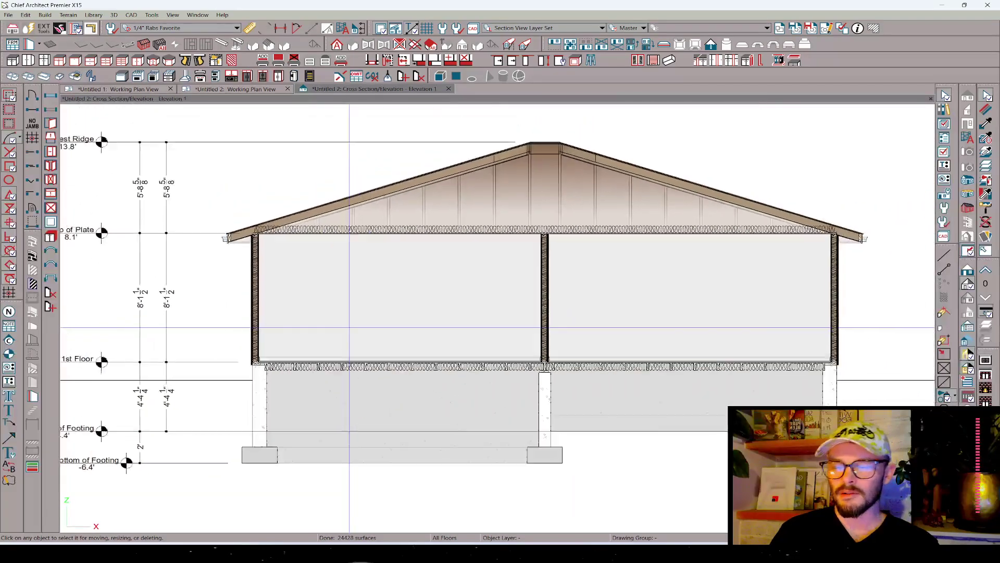